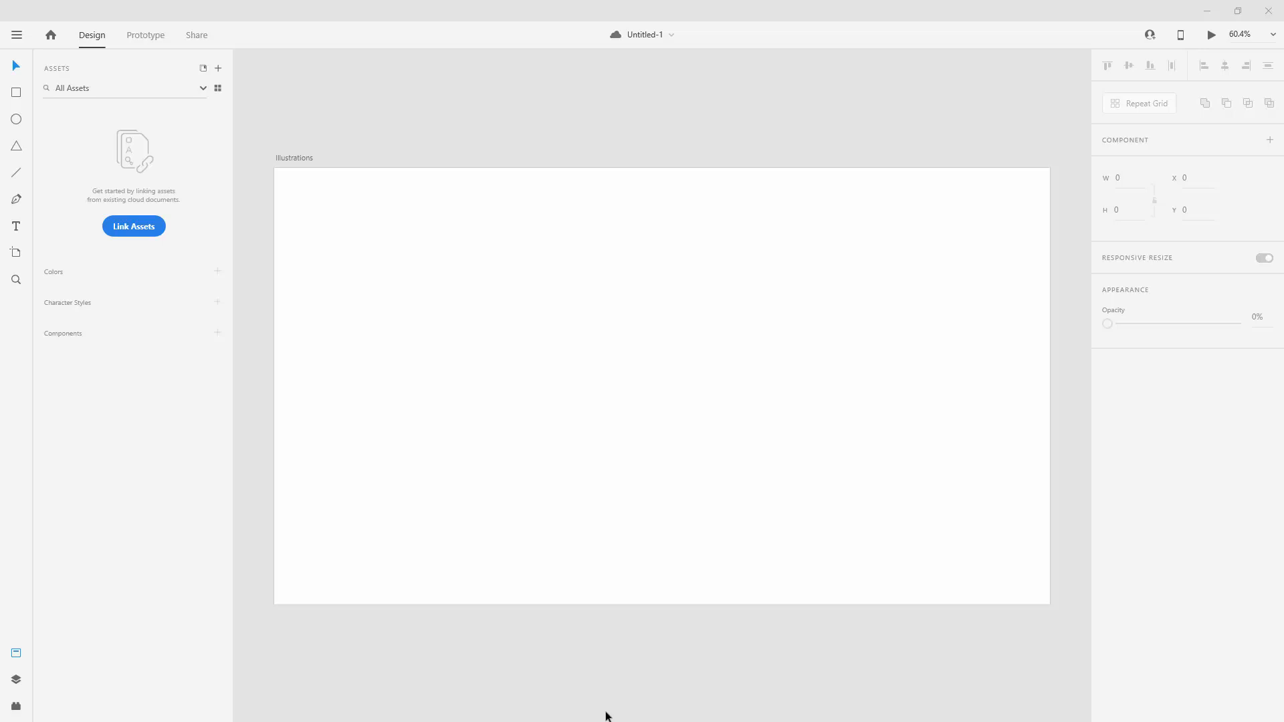
Step: Search the unDraw plugin's illustration library for "car"
click(16, 707)
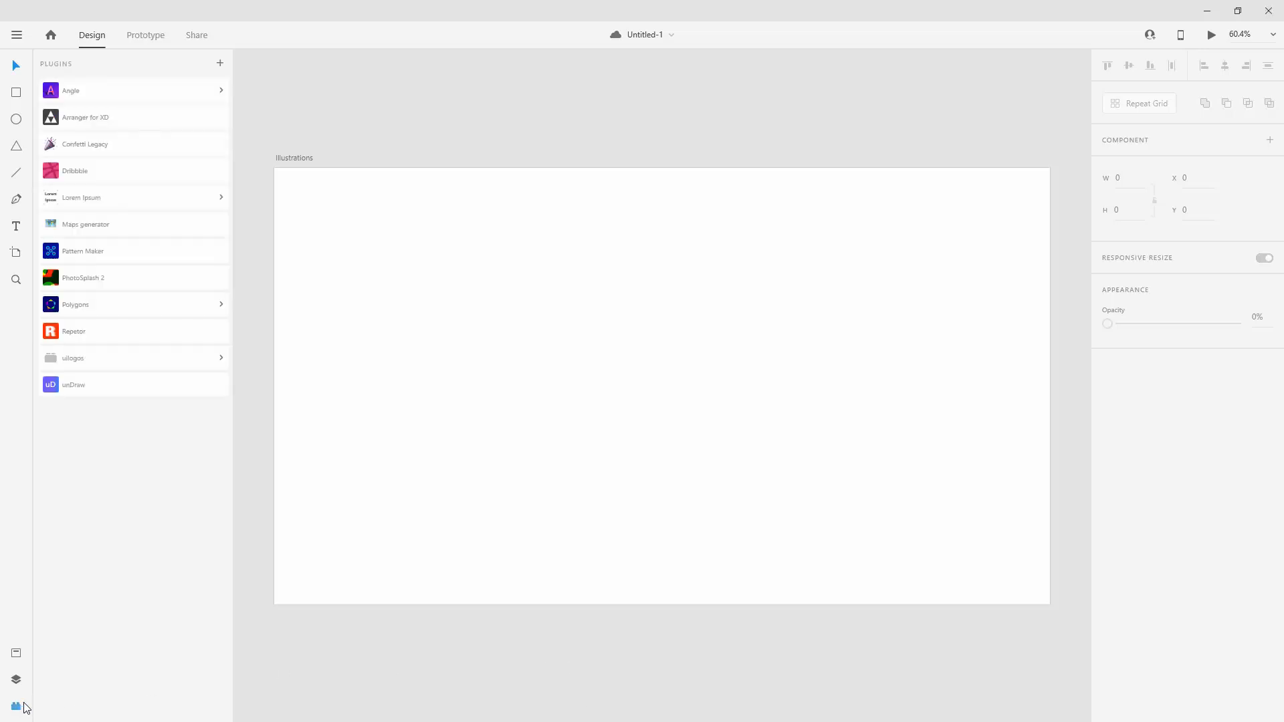
click(79, 385)
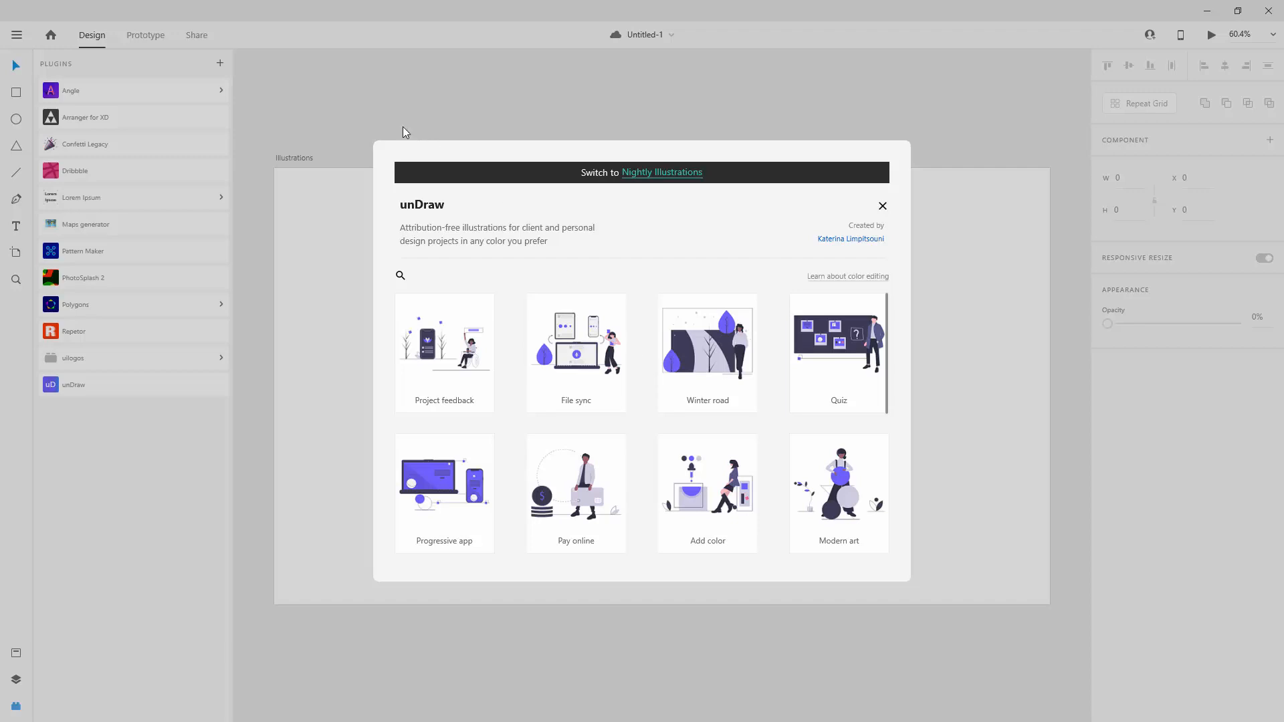
click(400, 276)
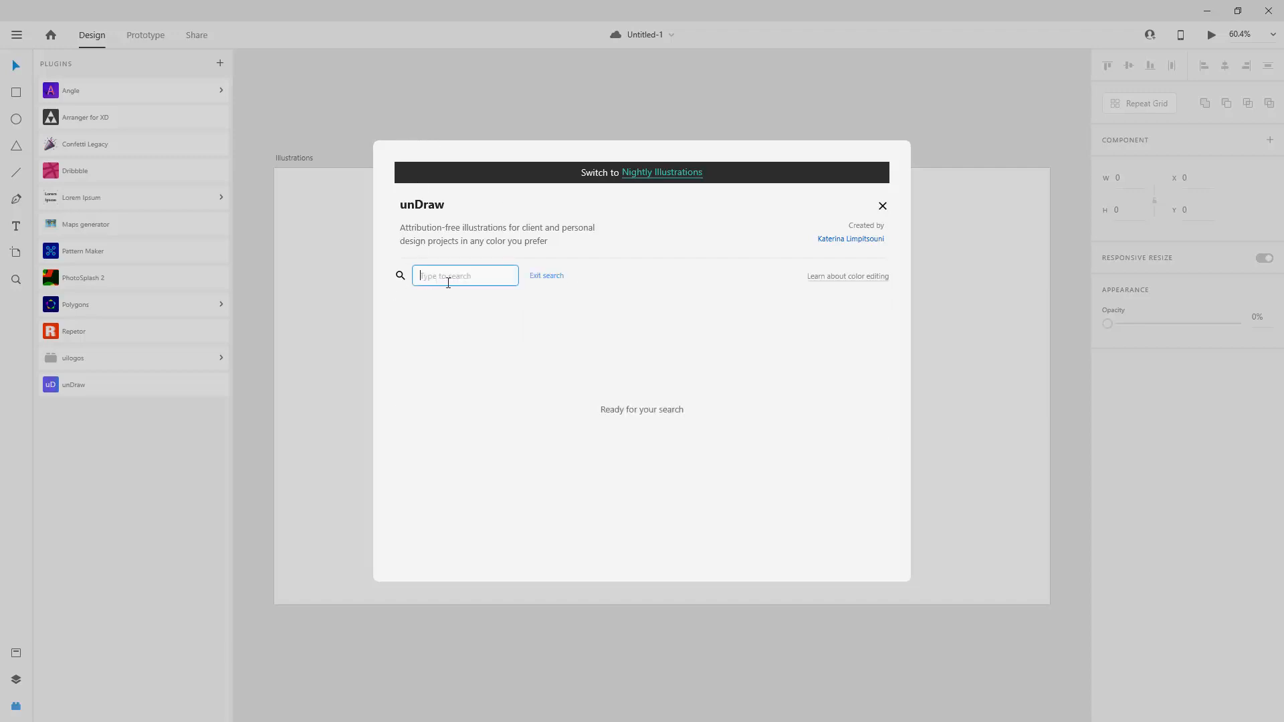
text(car)
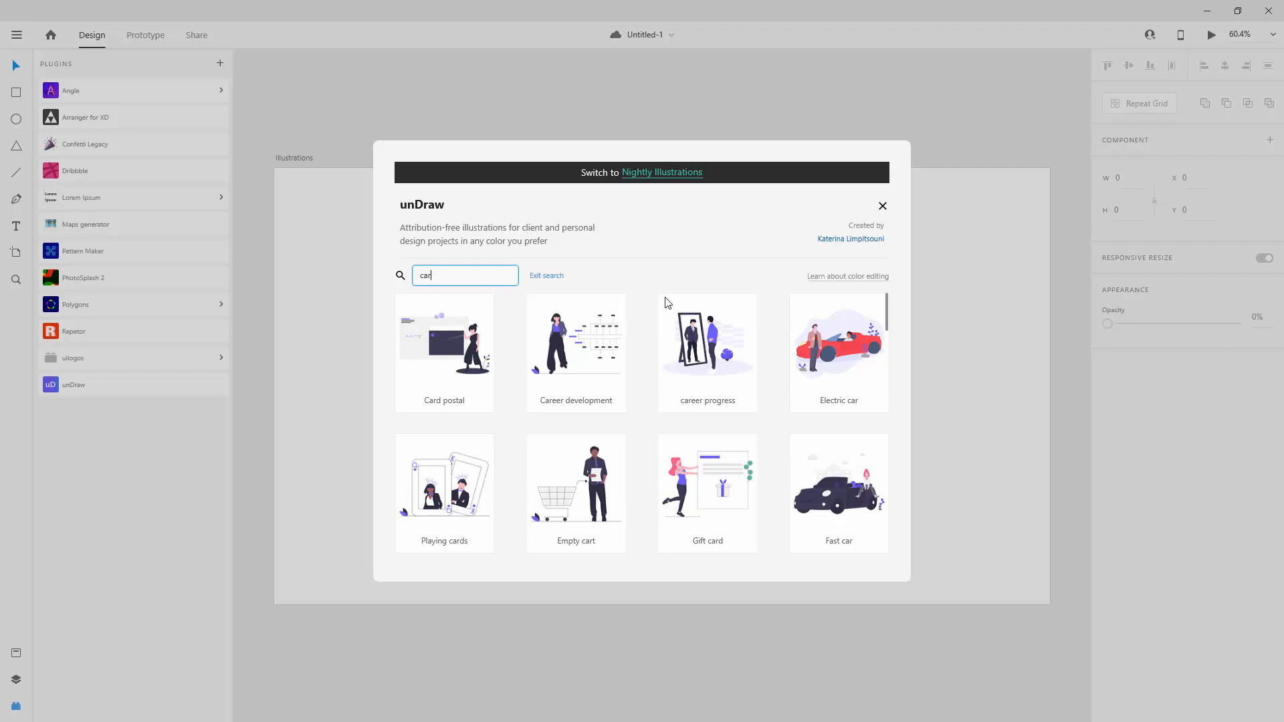
Step: Copy the "By my car" illustration from the results and paste it onto the Illustrations artboard
scroll(669, 304, down, 1)
scroll(669, 305, down, 7)
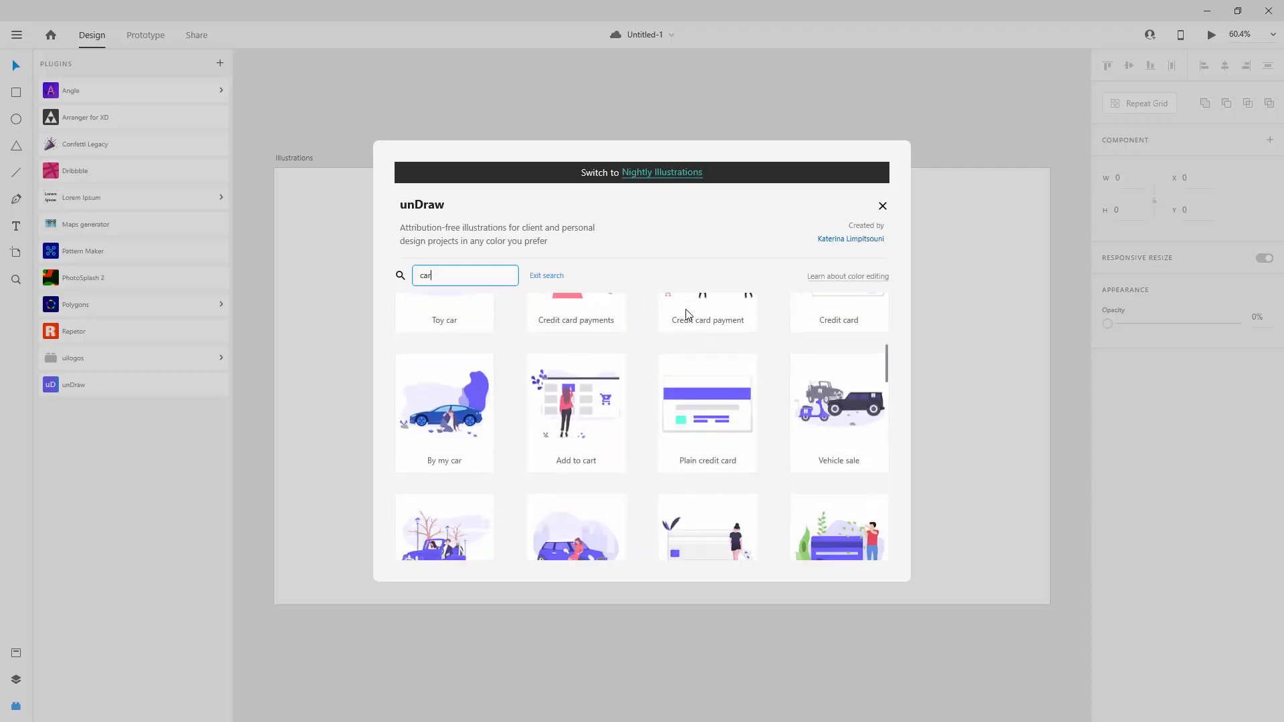
scroll(688, 315, down, 1)
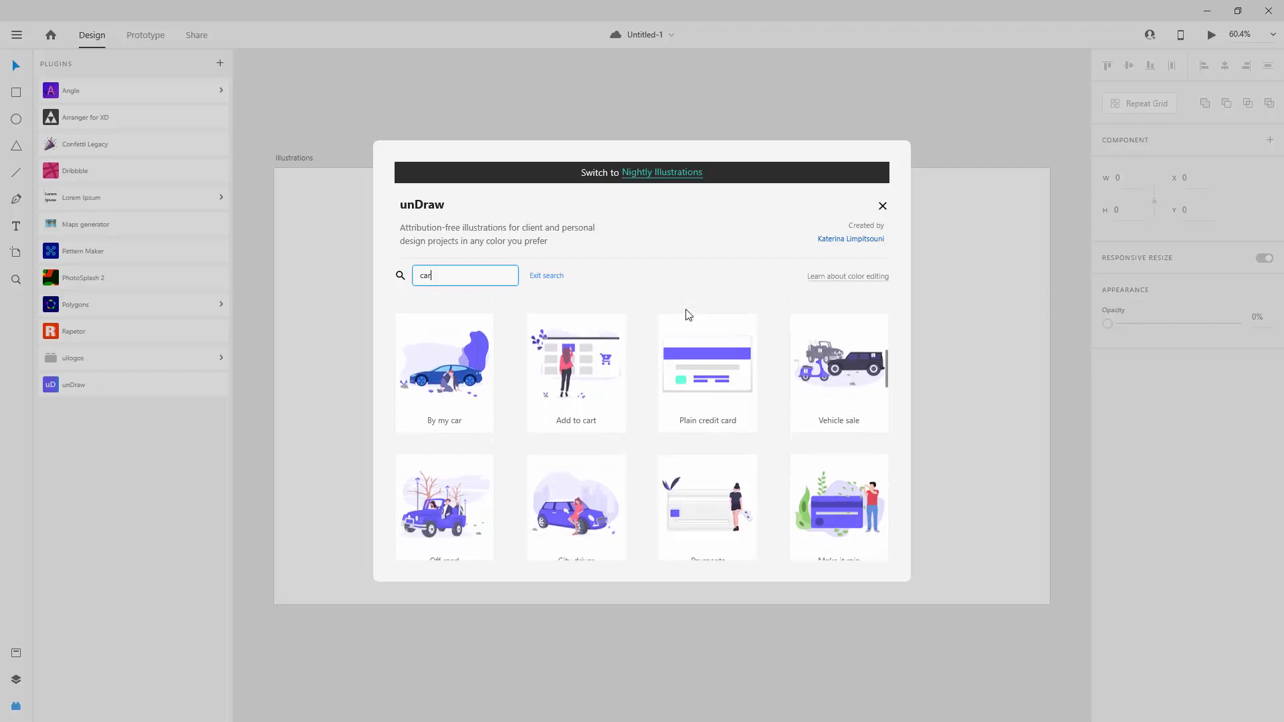
click(456, 366)
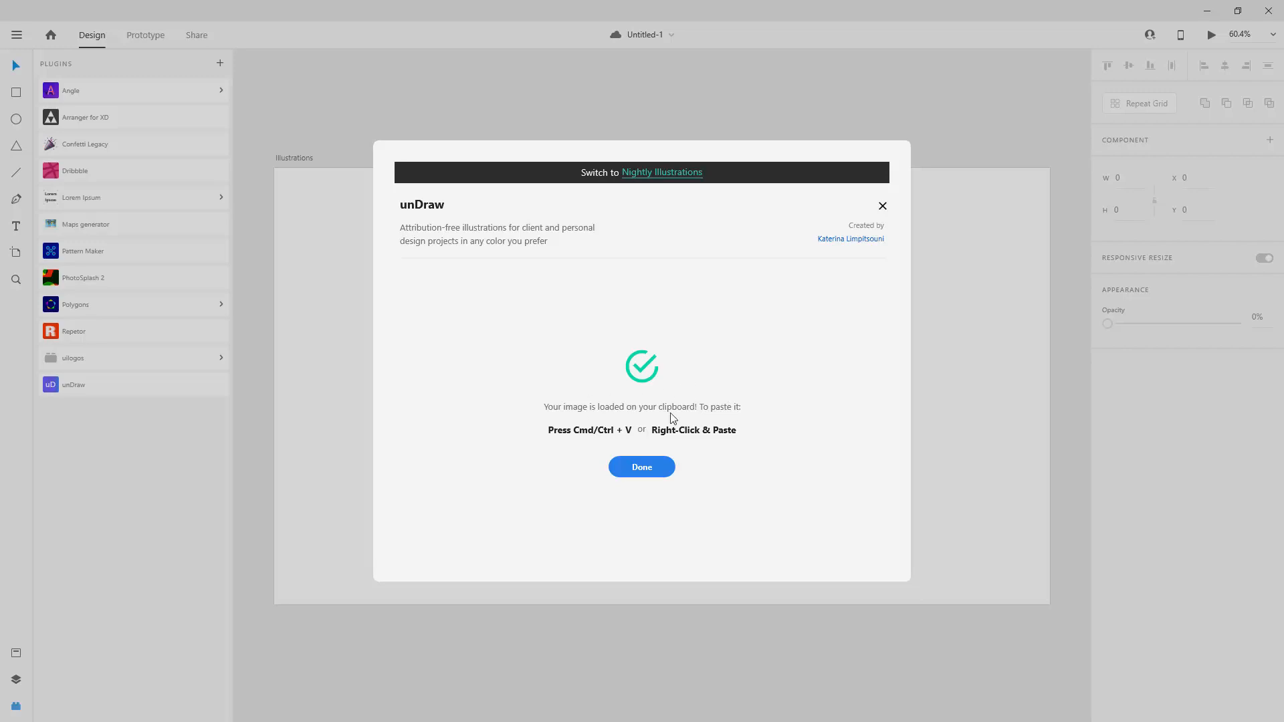
click(641, 467)
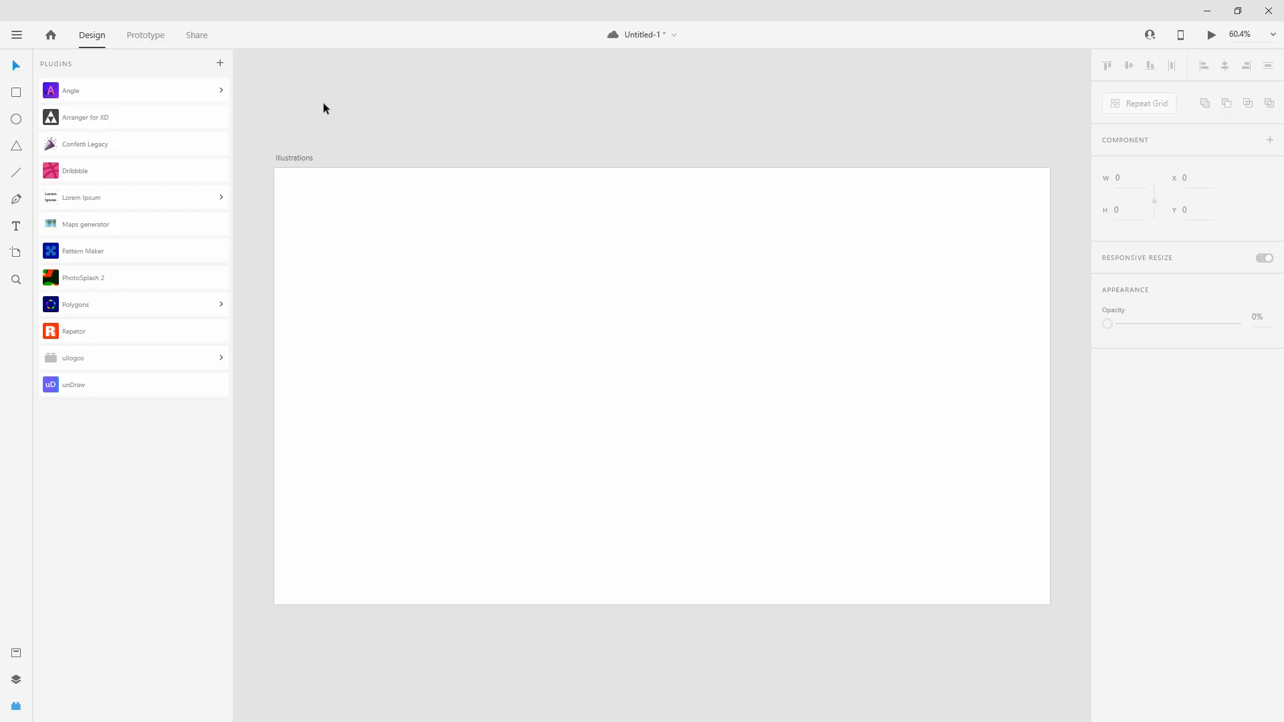
click(302, 158)
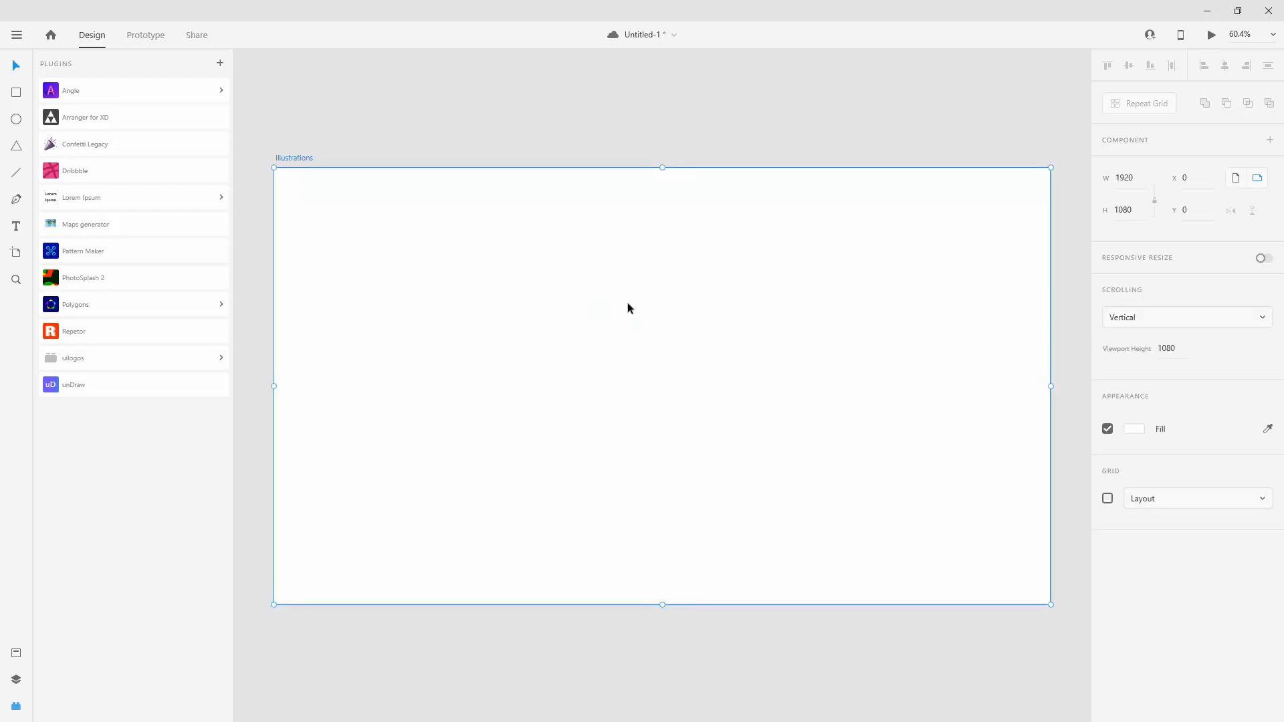
key(ctrl+v)
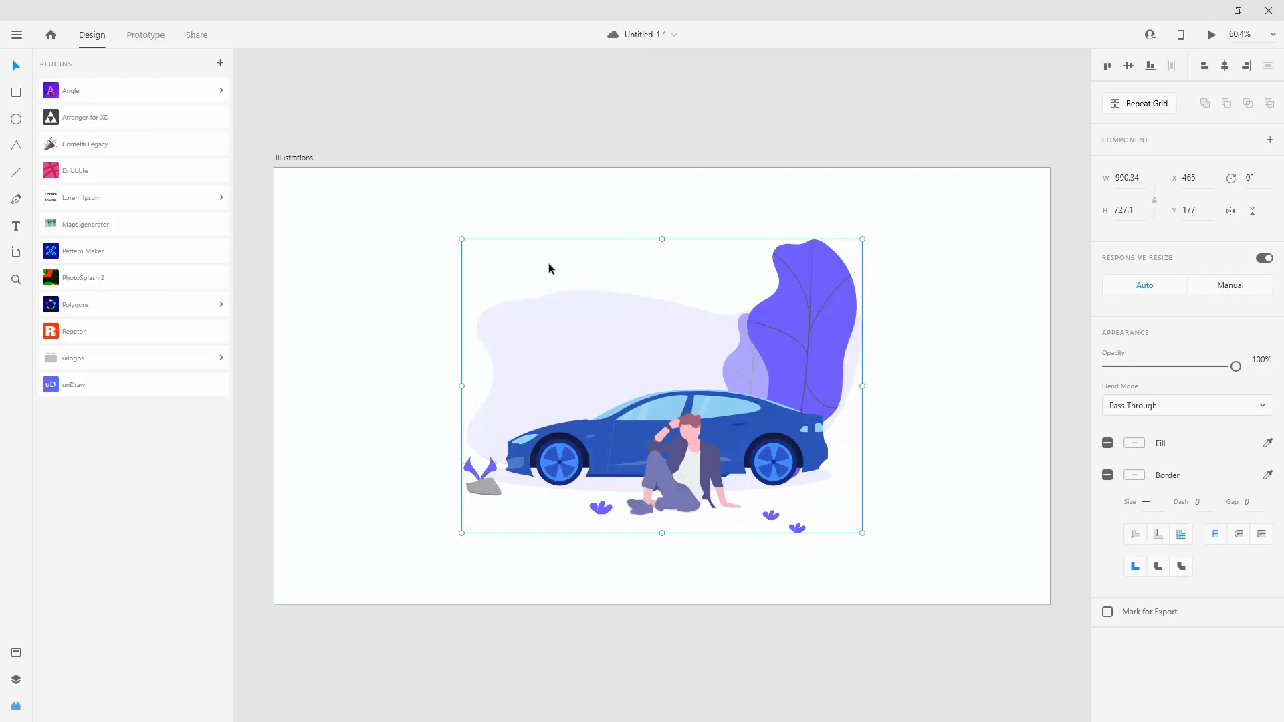
Step: Inspect the layers inside the pasted car illustration's group, and ungroup it into separate paths
click(298, 158)
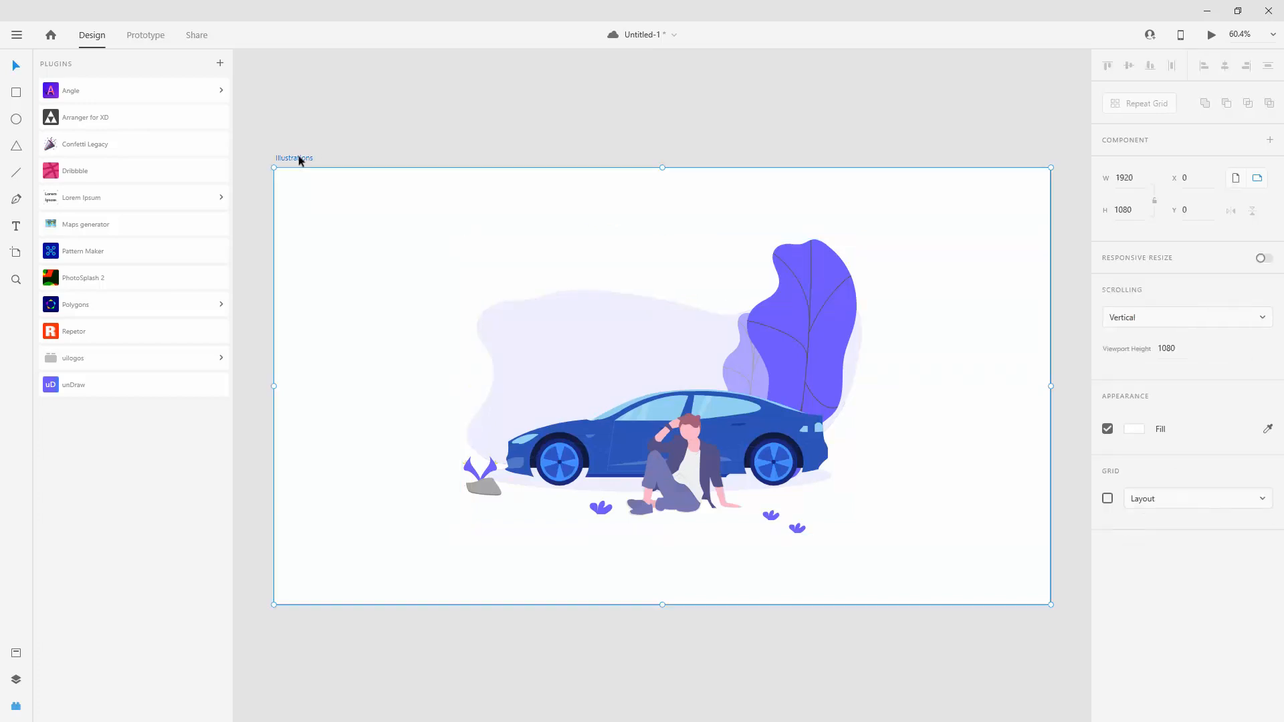
click(16, 679)
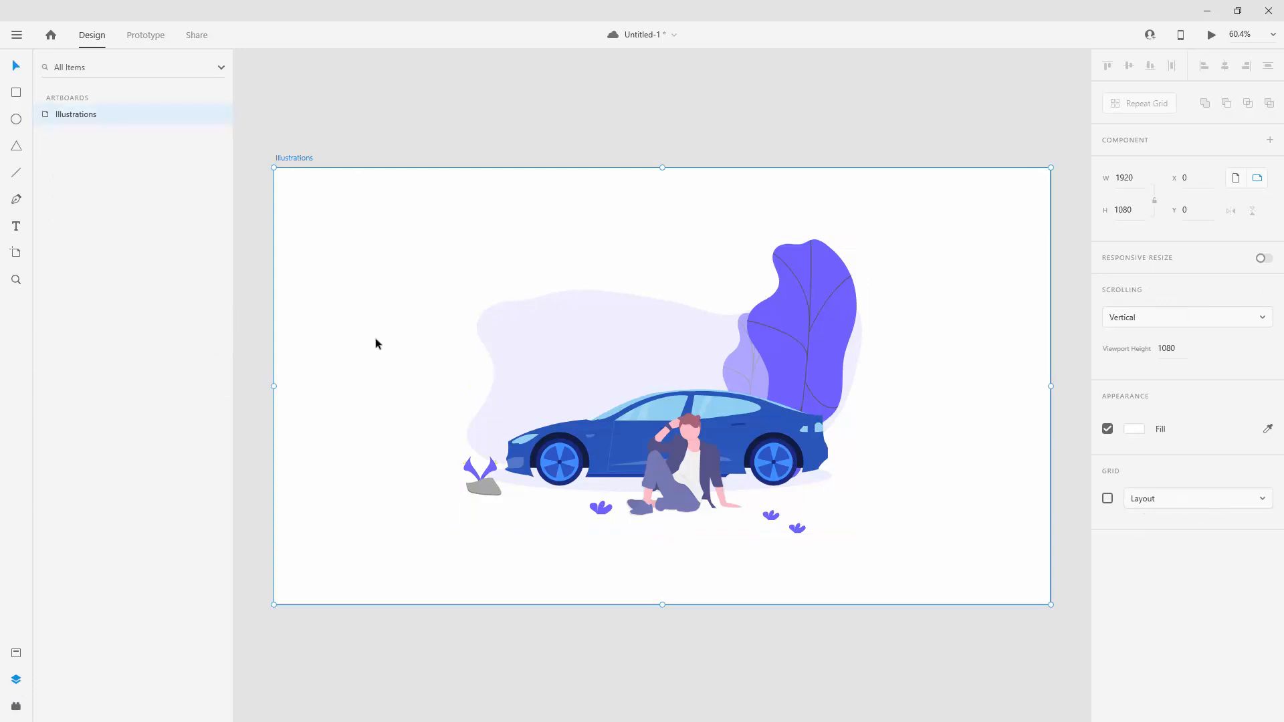
click(680, 440)
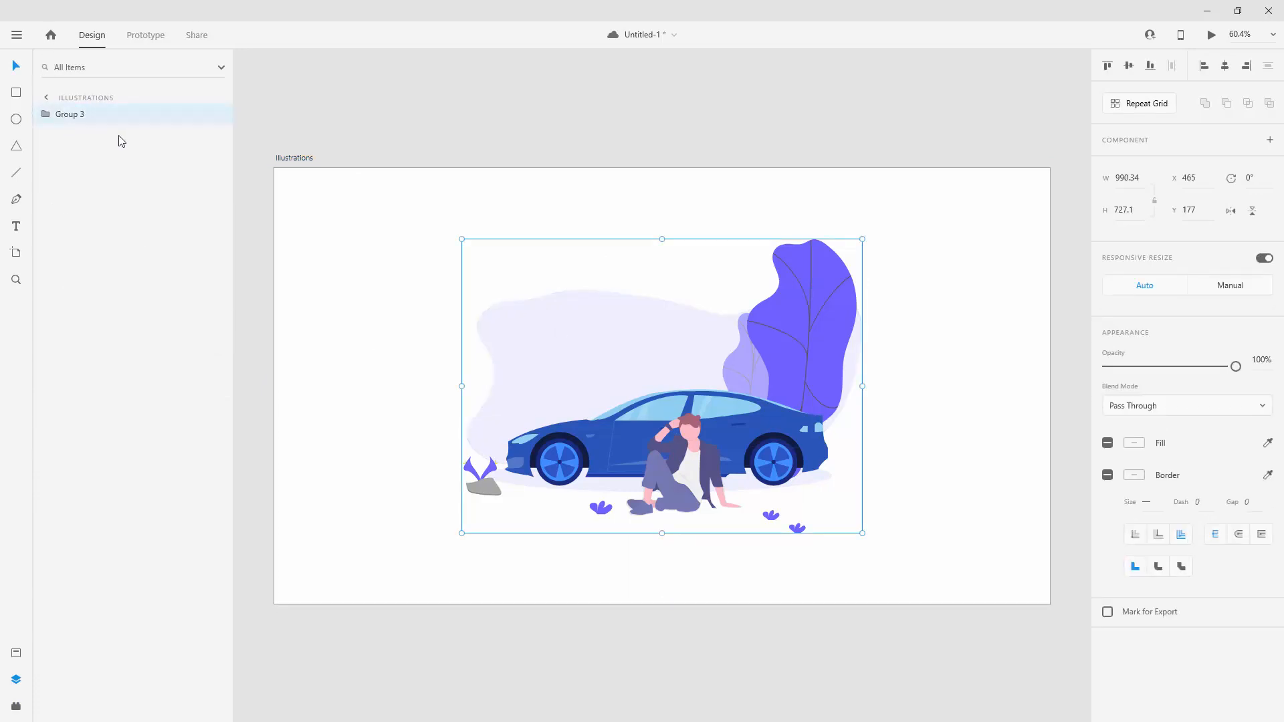
click(48, 115)
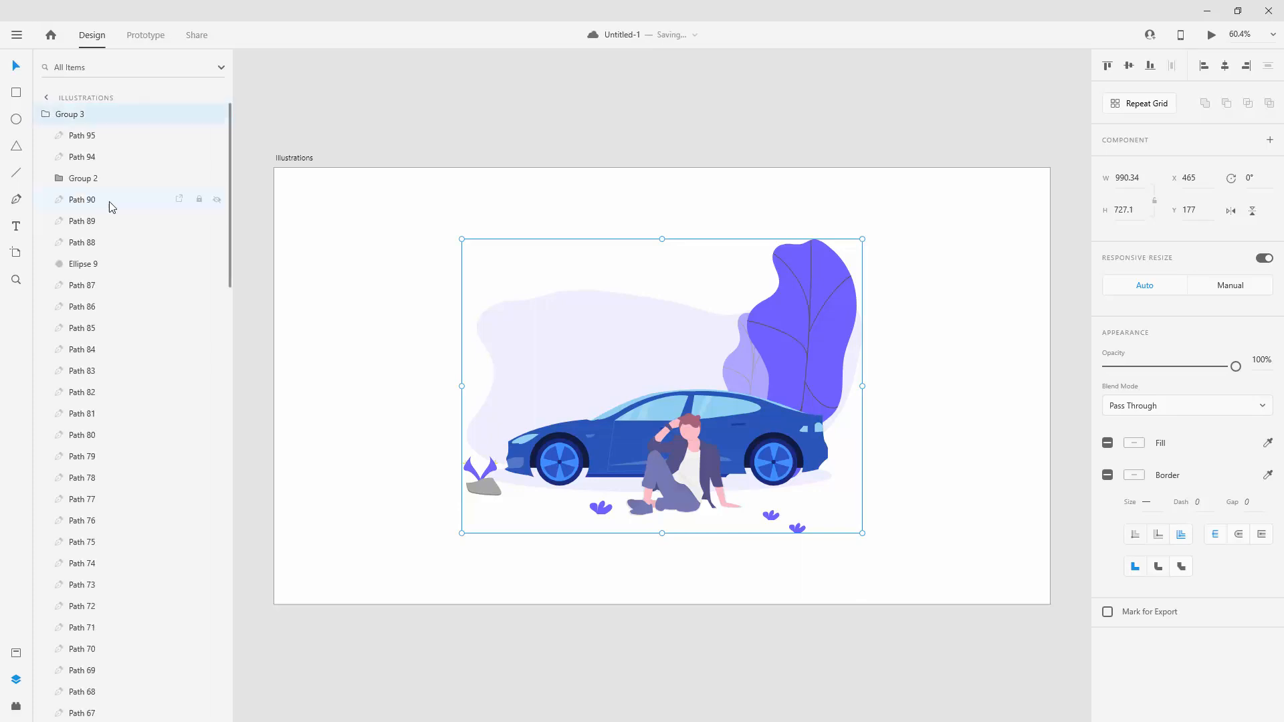
scroll(100, 381, down, 10)
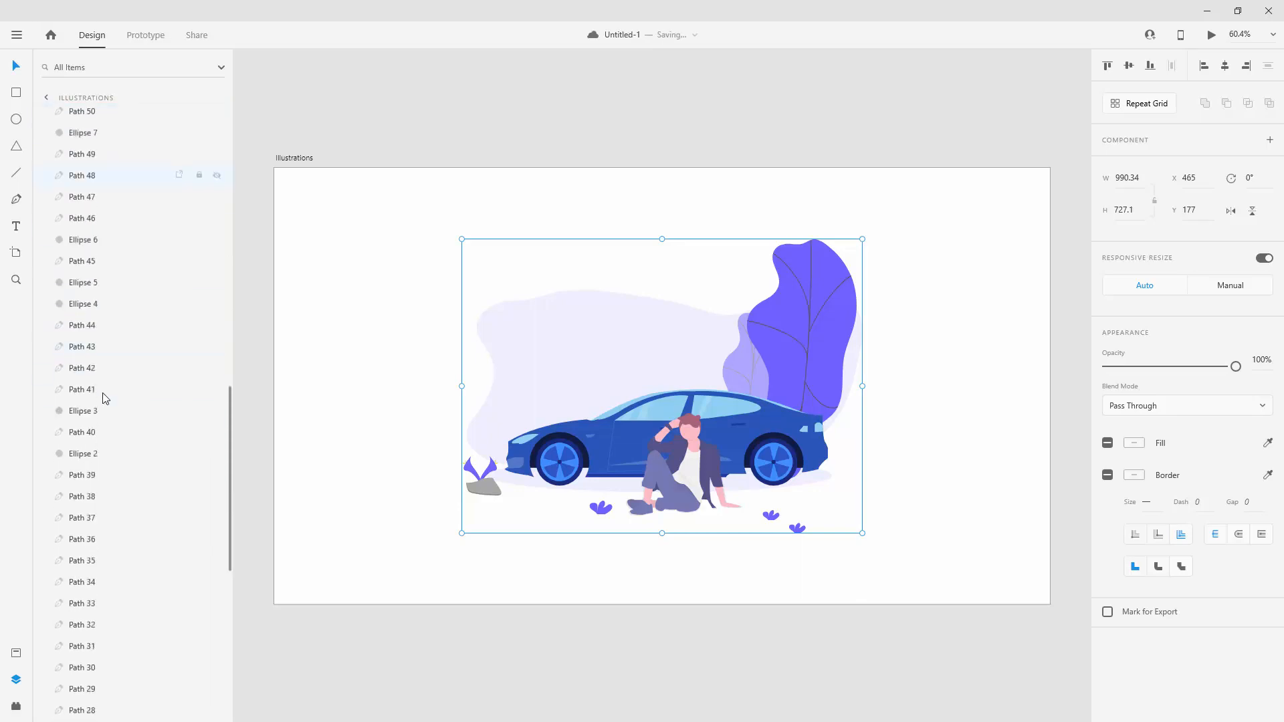
scroll(107, 394, up, 10)
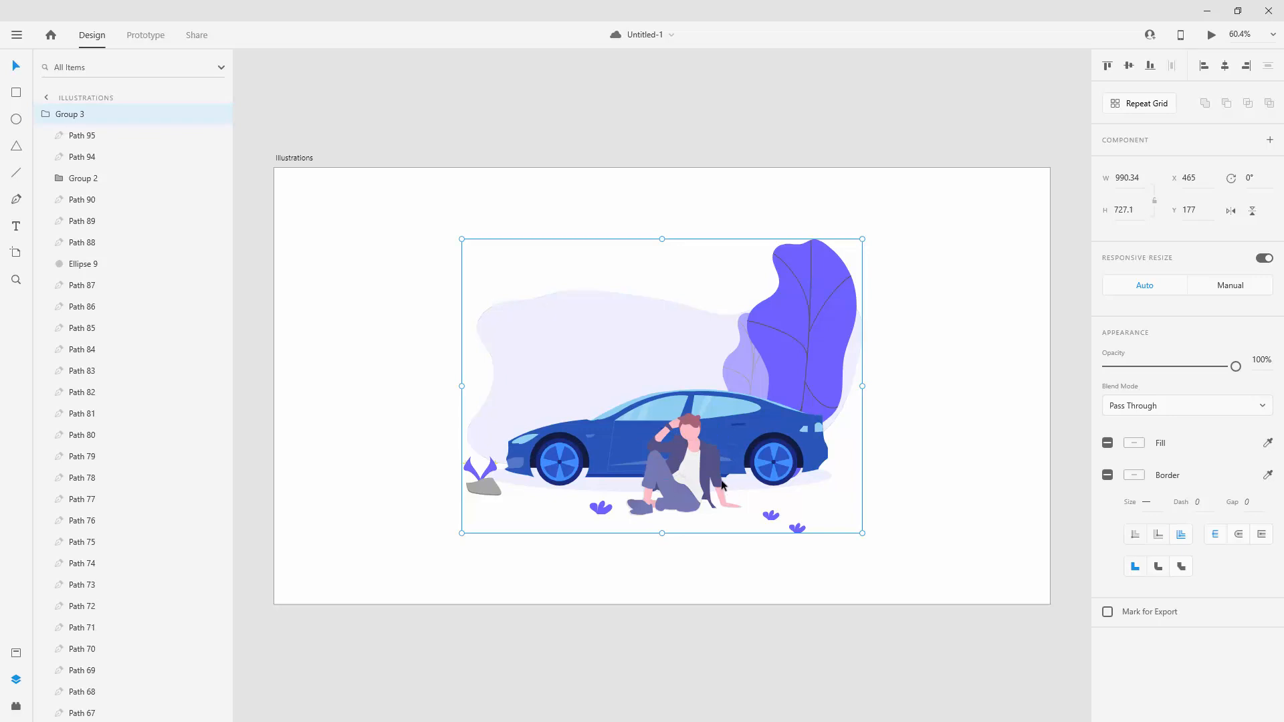
scroll(700, 481, up, 5)
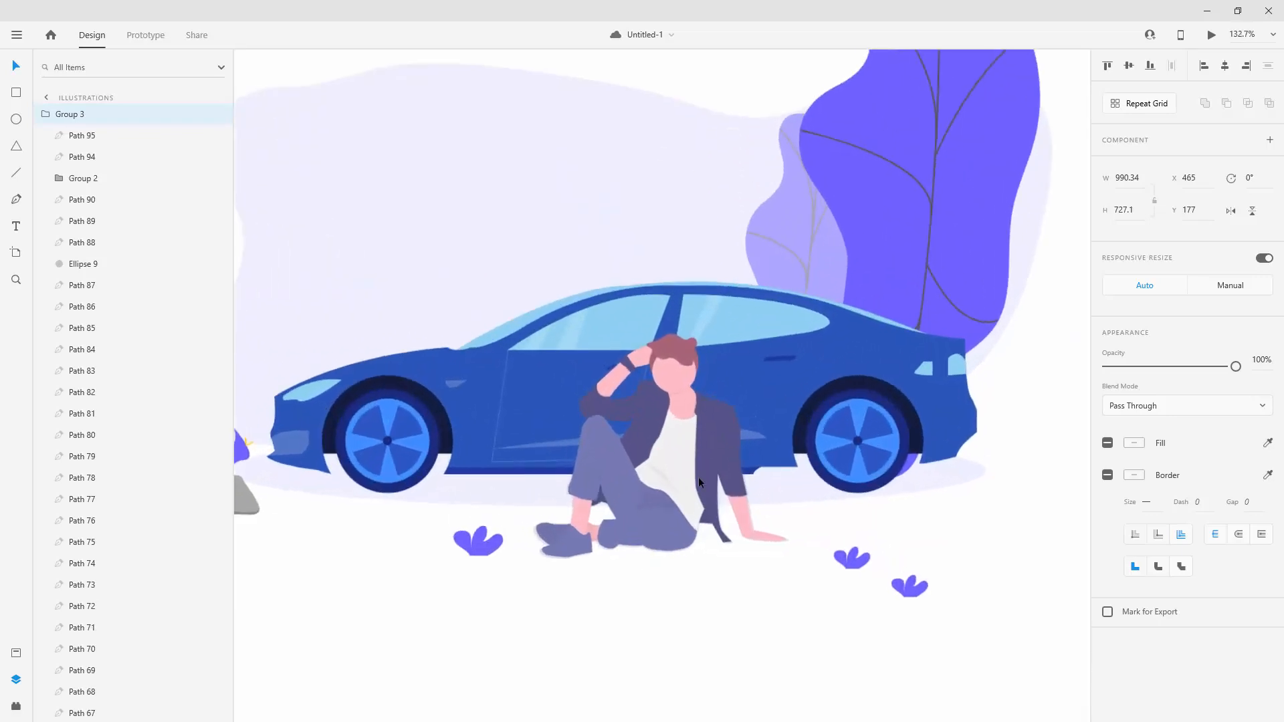
right_click(65, 116)
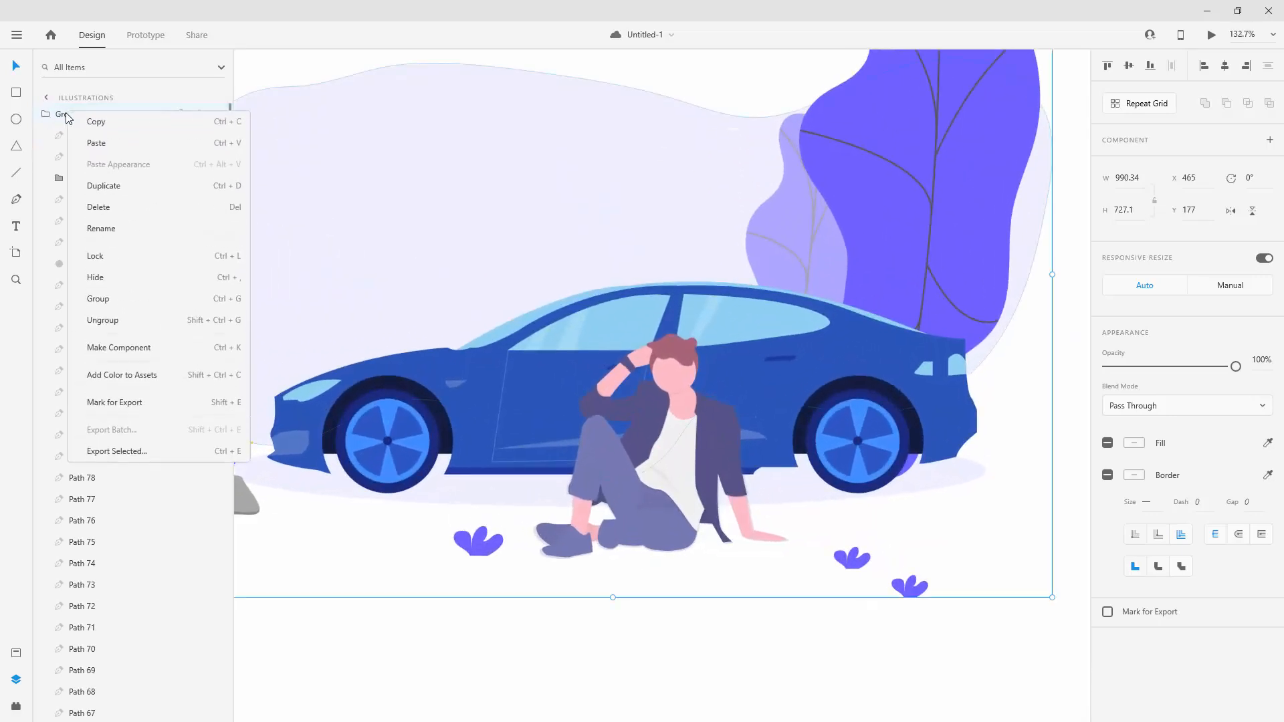
click(121, 319)
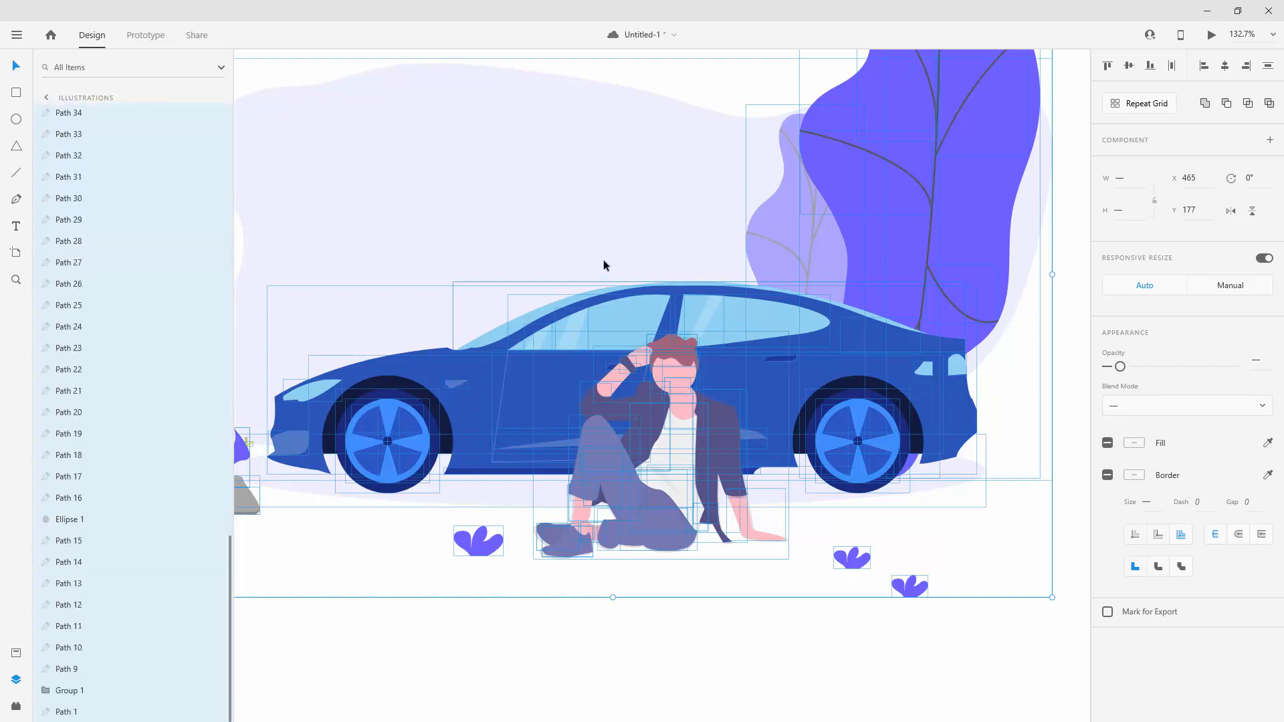
scroll(578, 227, down, 5)
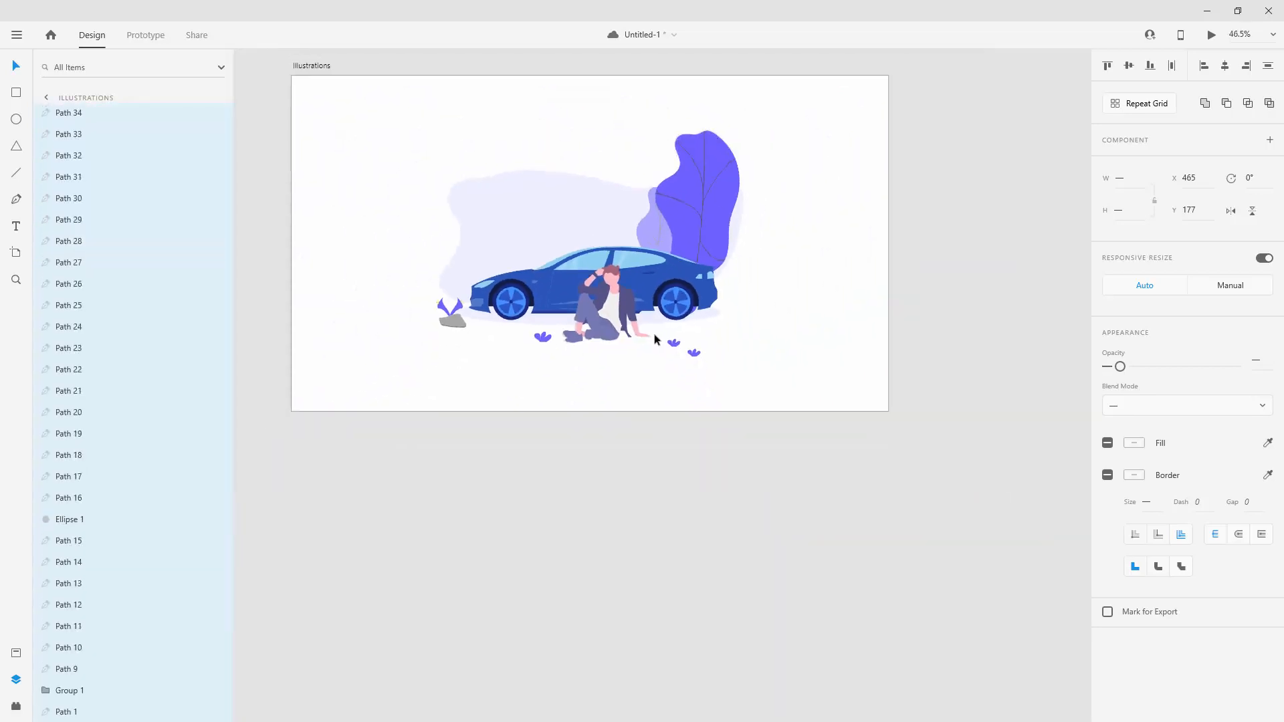
click(664, 424)
Step: Delete the seated man's topmost shapes, including his hair, neck, jacket, shirt, raised arm, front leg and front shoe
scroll(589, 287, up, 4)
scroll(619, 325, up, 4)
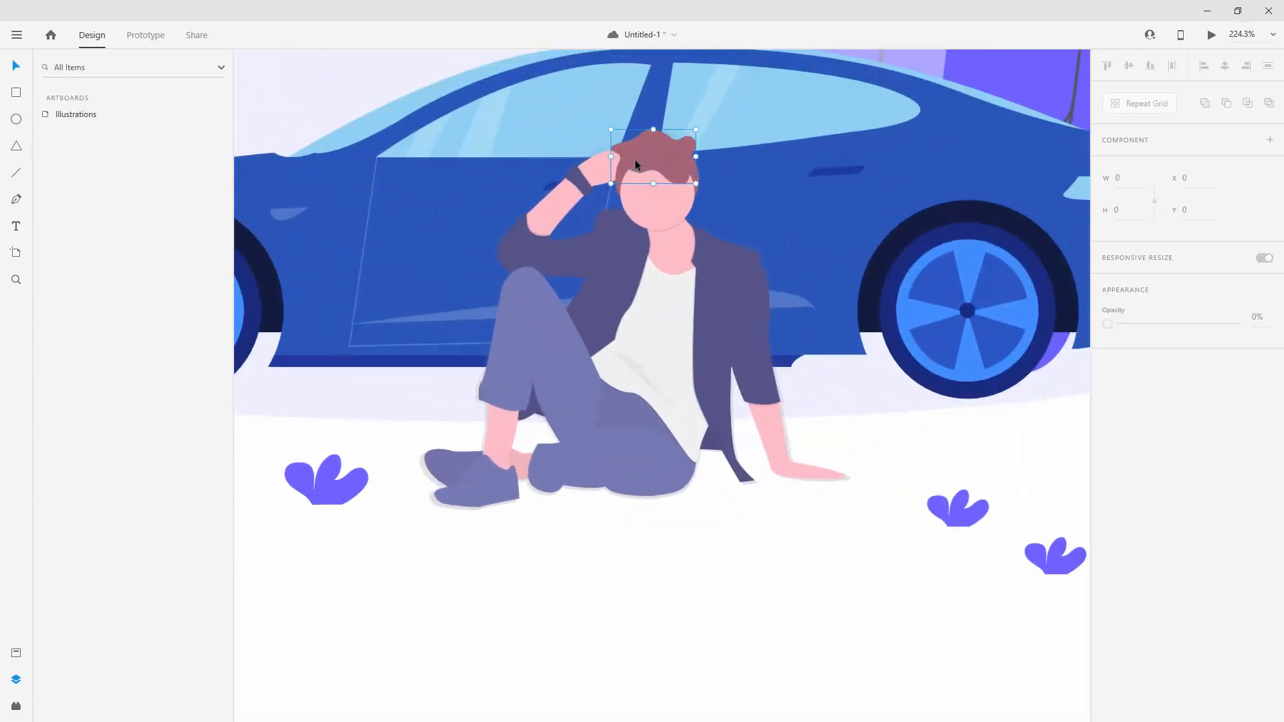
click(652, 170)
shift+click(660, 237)
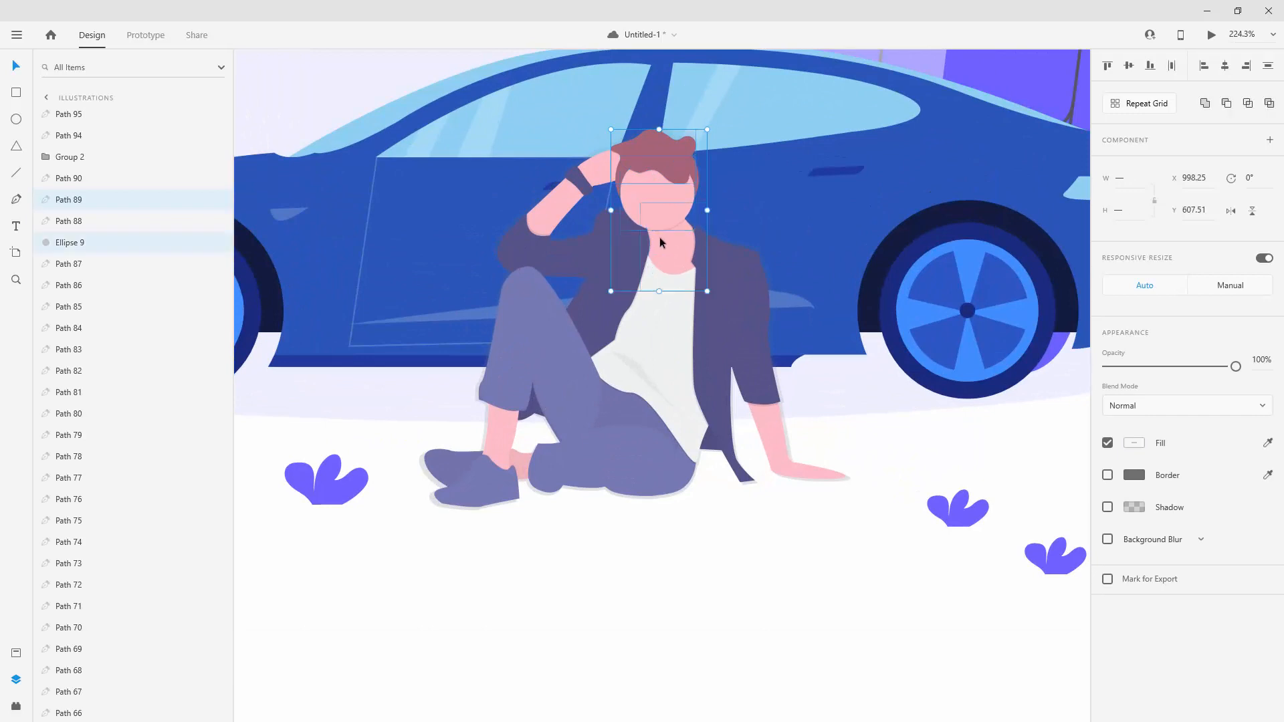
shift+click(710, 272)
shift+click(628, 282)
shift+click(667, 320)
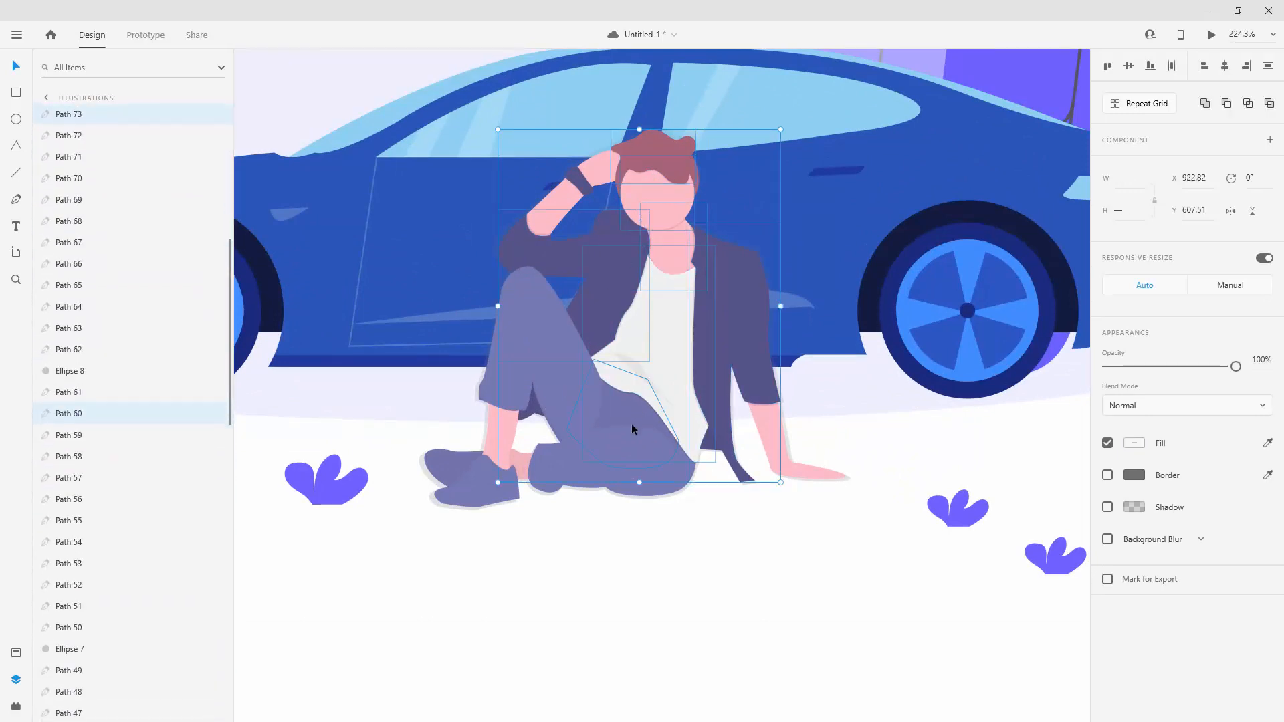
shift+click(629, 426)
shift+click(549, 407)
shift+click(497, 454)
shift+click(492, 477)
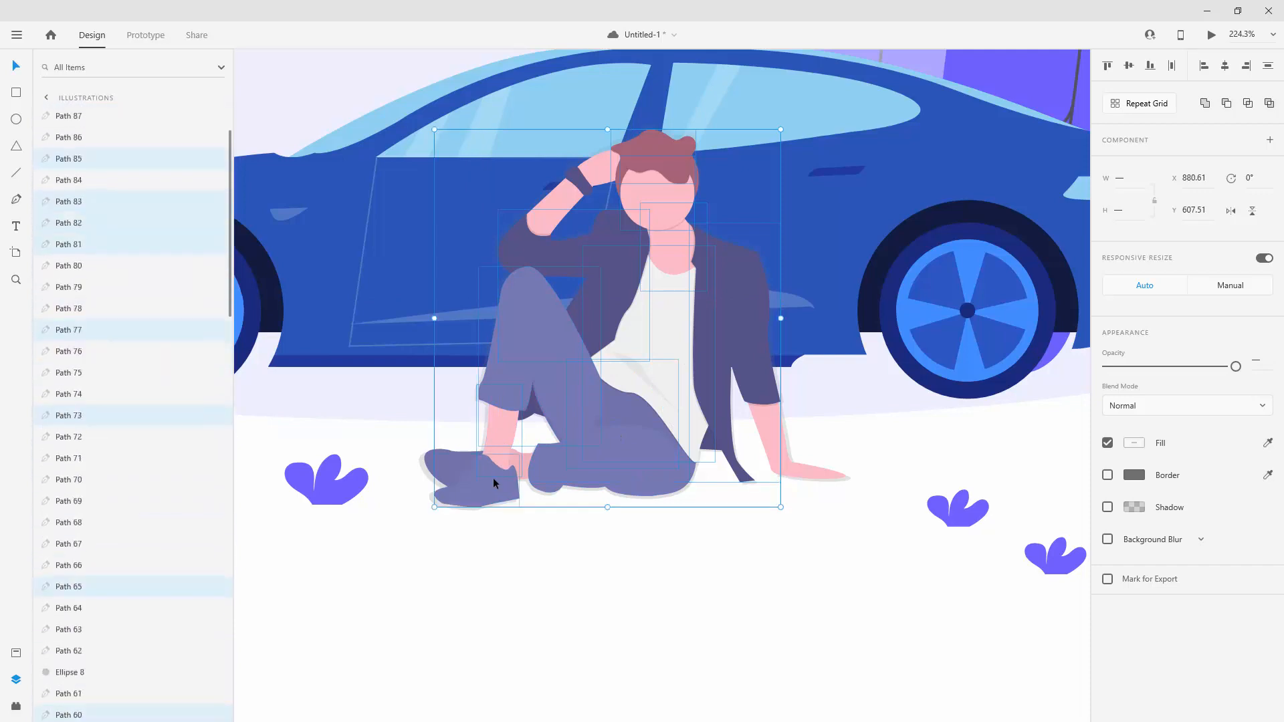
shift+click(449, 464)
shift+click(464, 502)
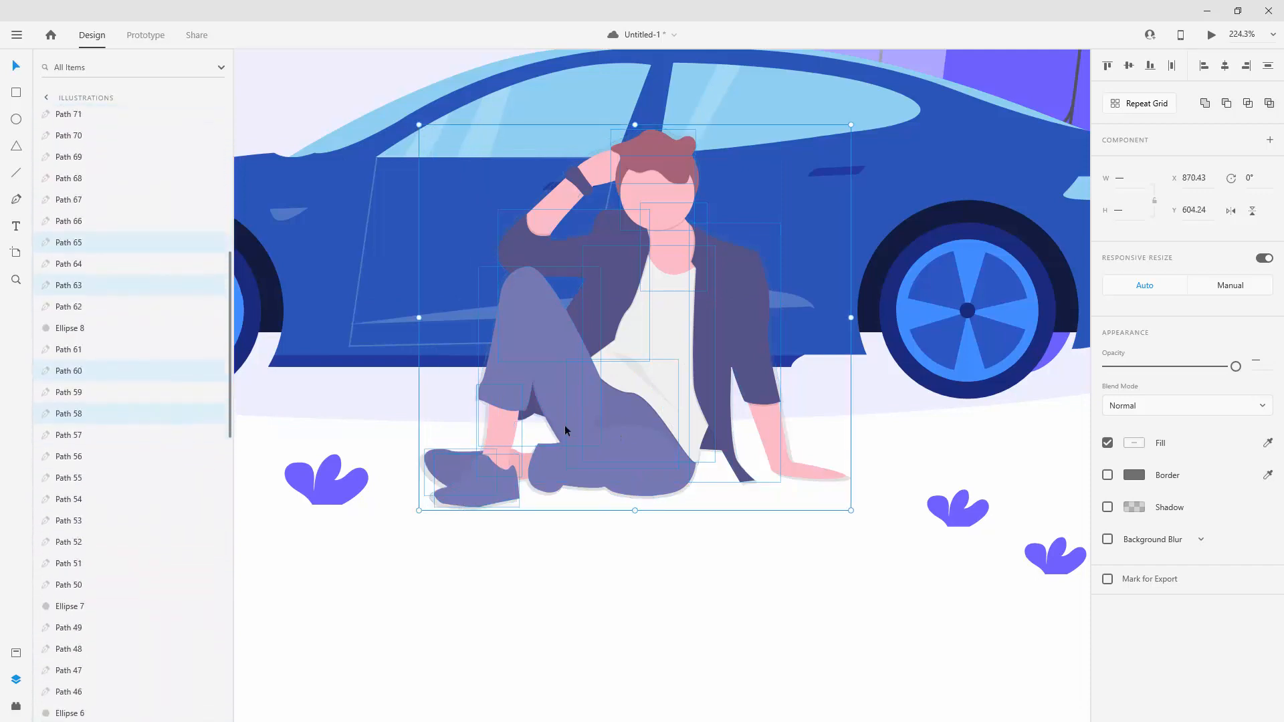
shift+click(537, 213)
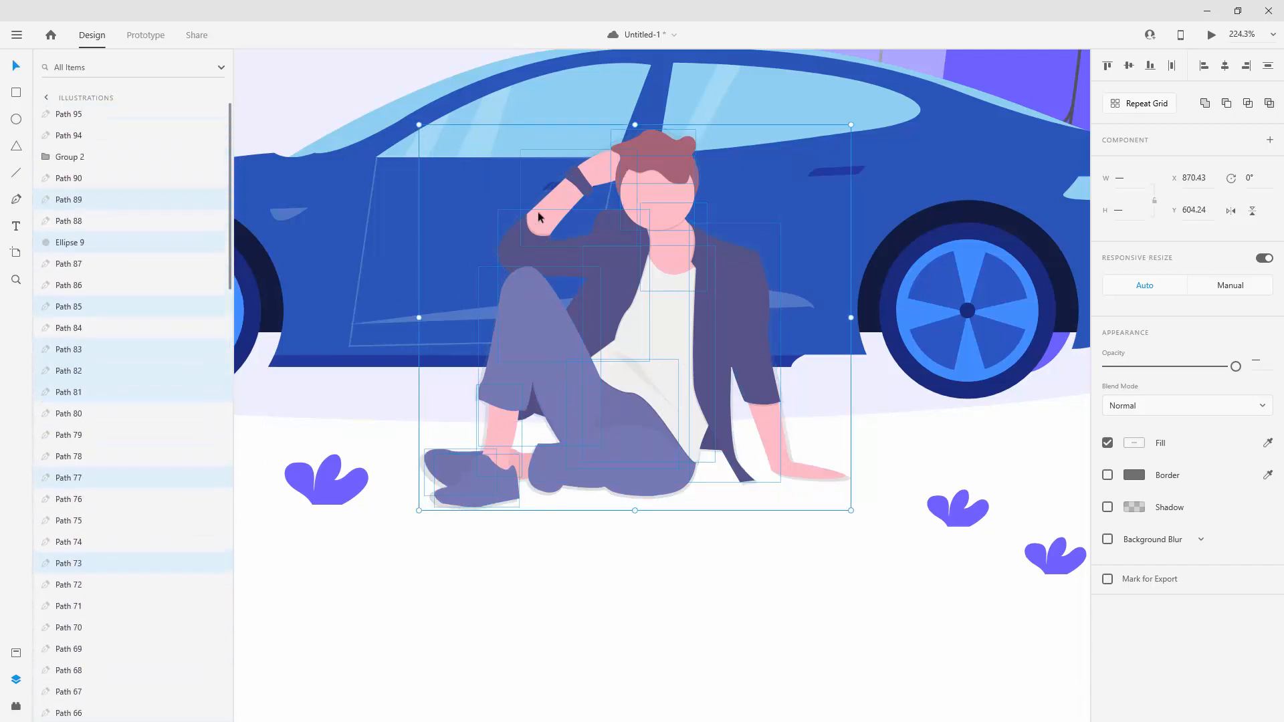
key(Delete)
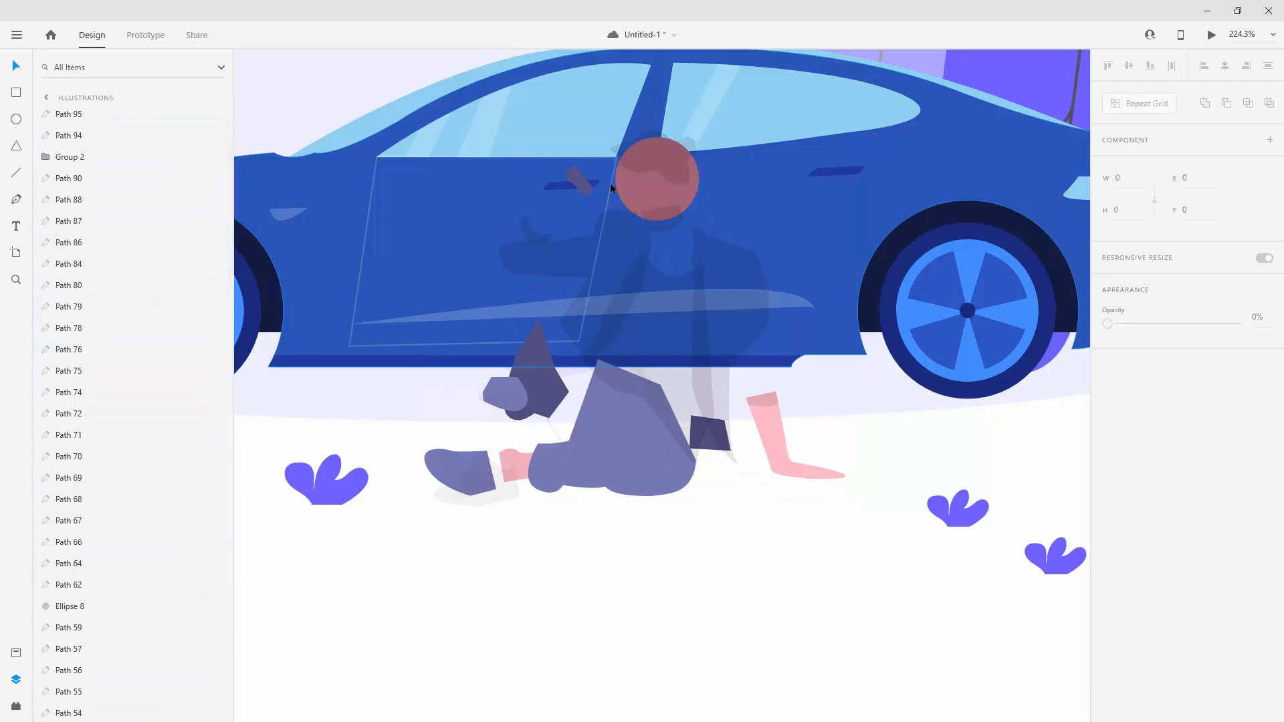
Step: Delete the man's next layer of shapes, including the translucent torso shadows, wristband, resting arm, bent leg and rear shoe
click(625, 157)
shift+click(576, 182)
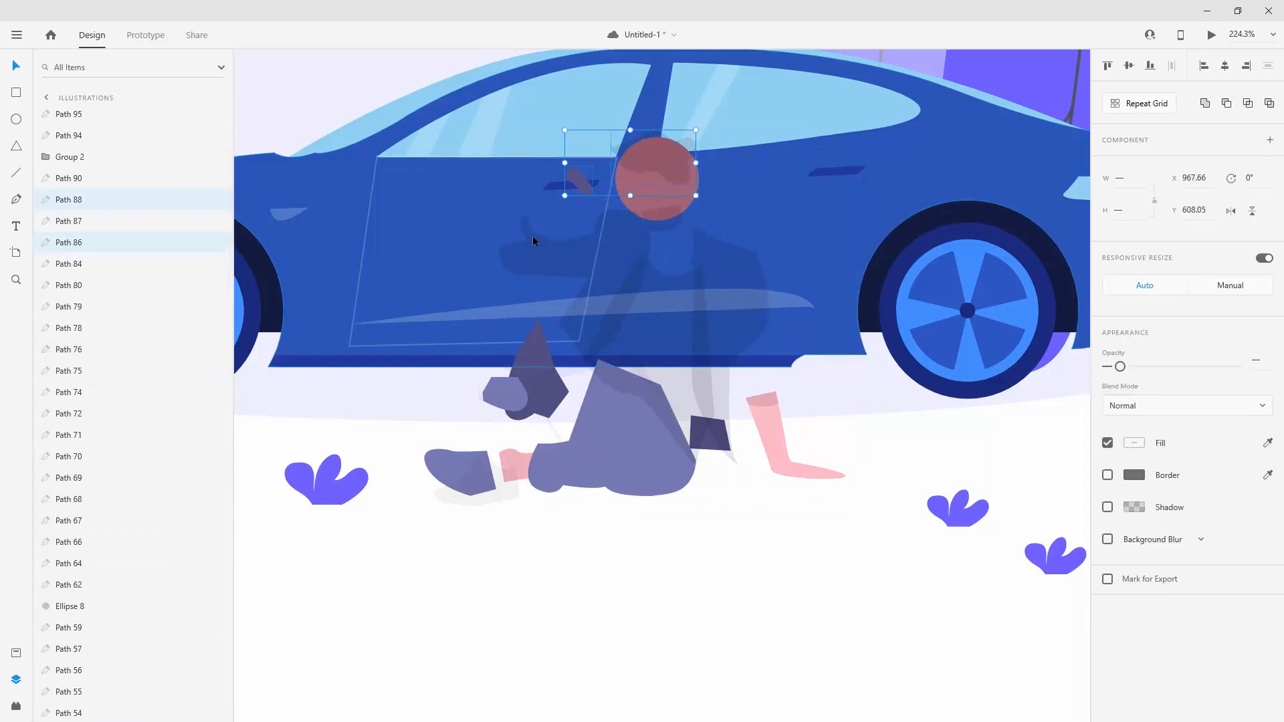
shift+click(533, 237)
shift+click(632, 251)
shift+click(700, 259)
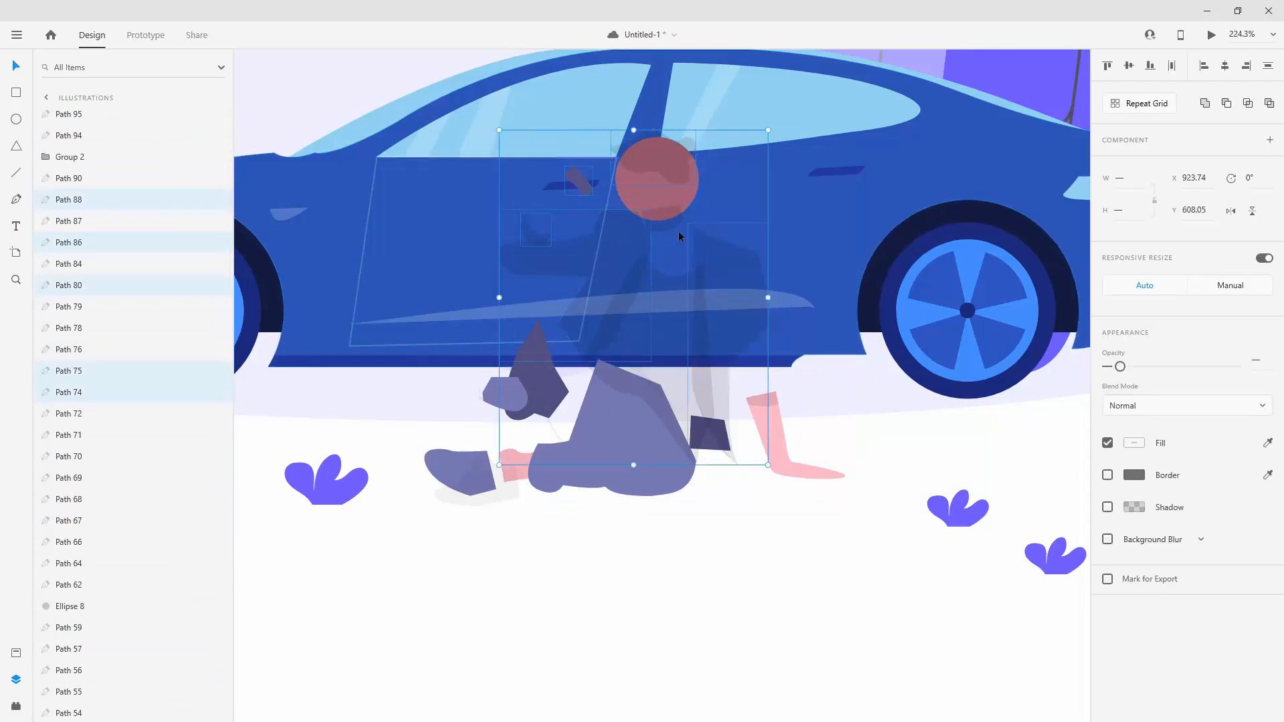
shift+click(673, 223)
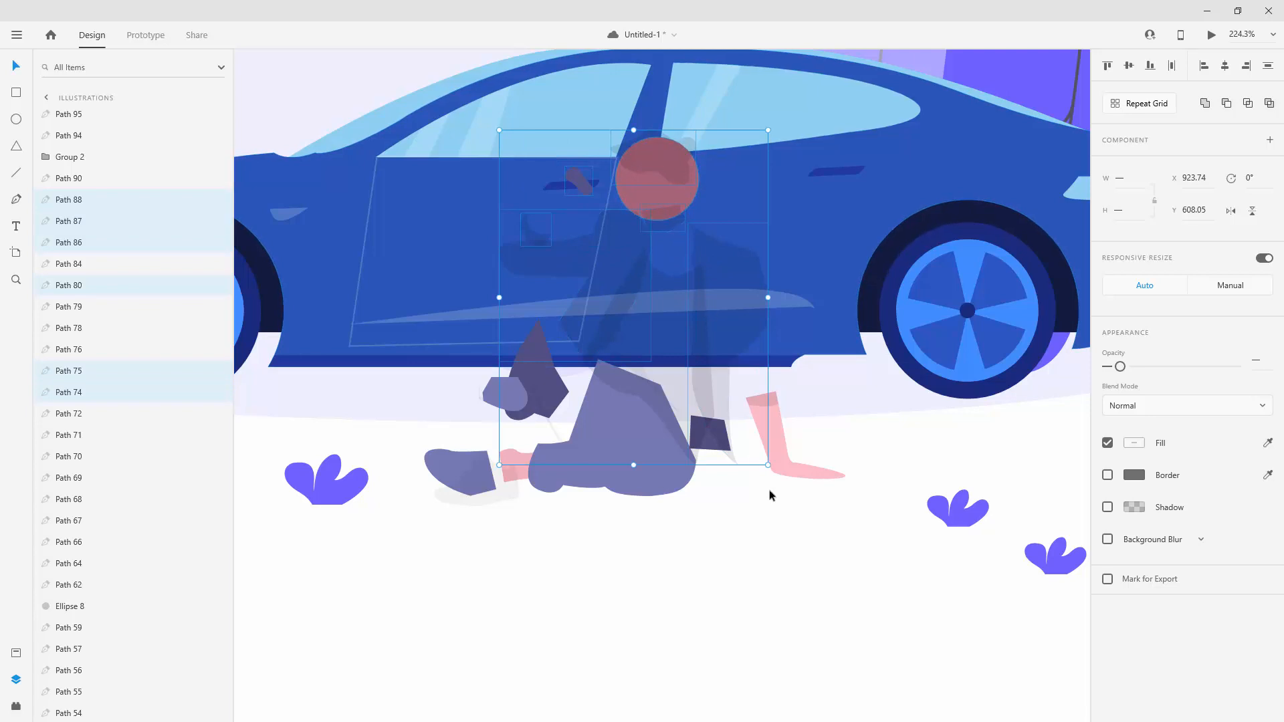
shift+click(776, 436)
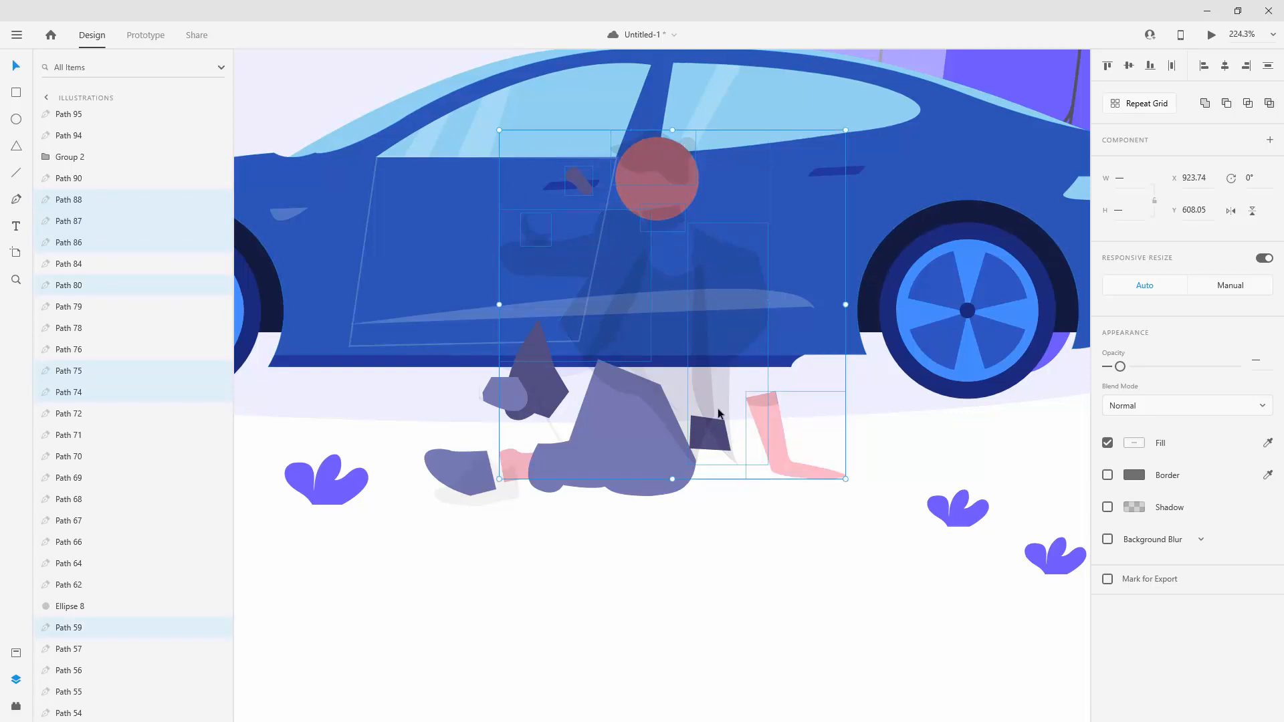
shift+click(668, 411)
shift+click(635, 436)
shift+click(633, 419)
shift+click(521, 392)
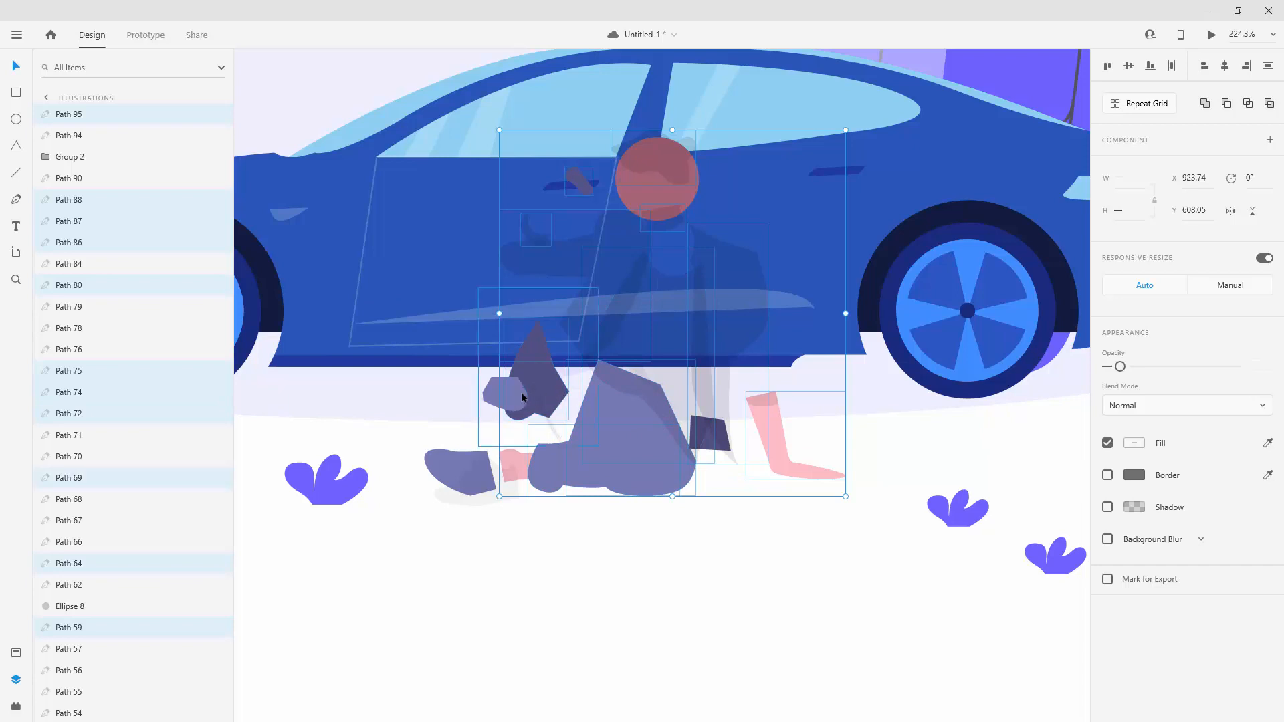
shift+click(515, 395)
shift+click(500, 468)
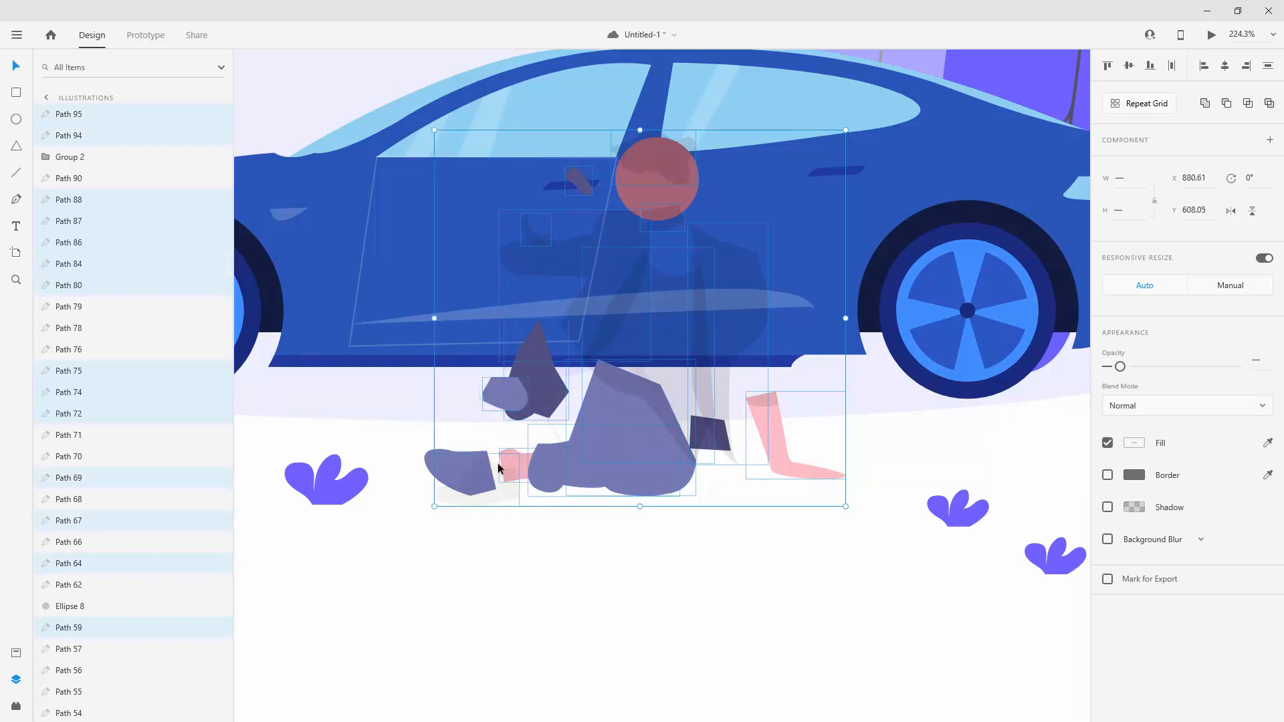
shift+click(466, 465)
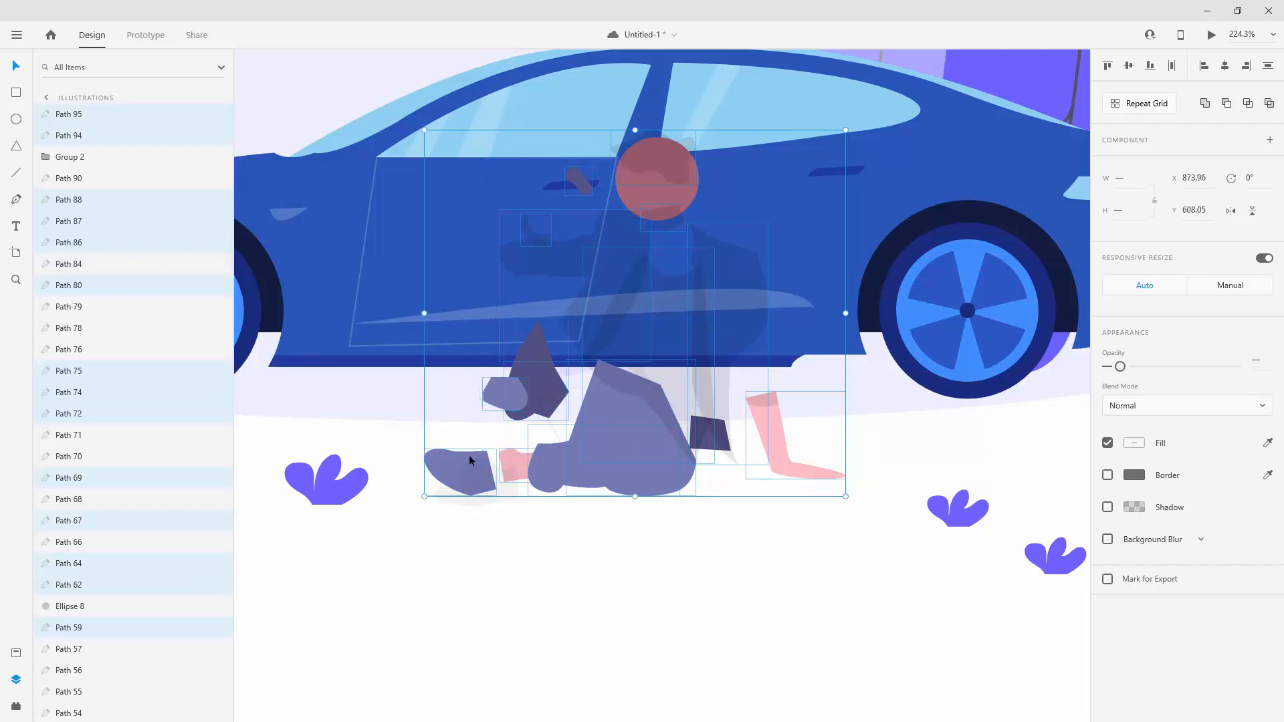
key(Delete)
Step: Delete the man's remaining shapes, including the head circle, both dark clothing pieces, the pink ankle and the faint shadow and line fragments
click(518, 400)
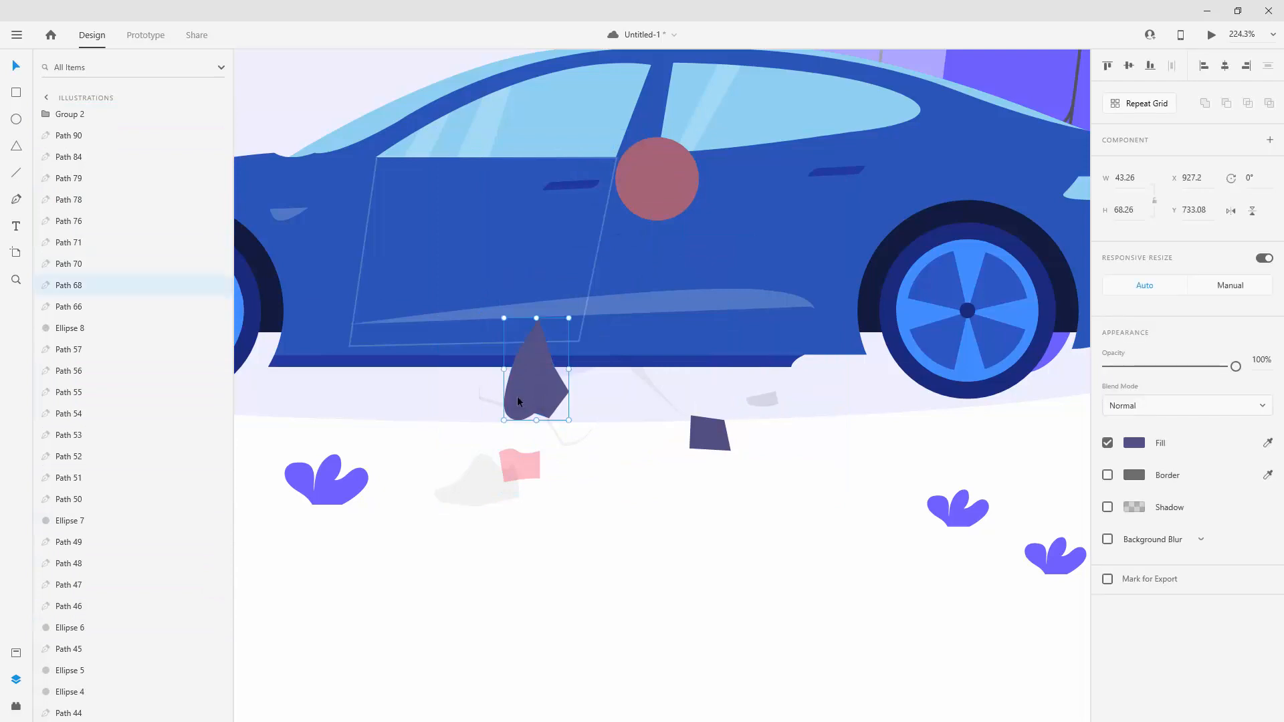
shift+click(491, 404)
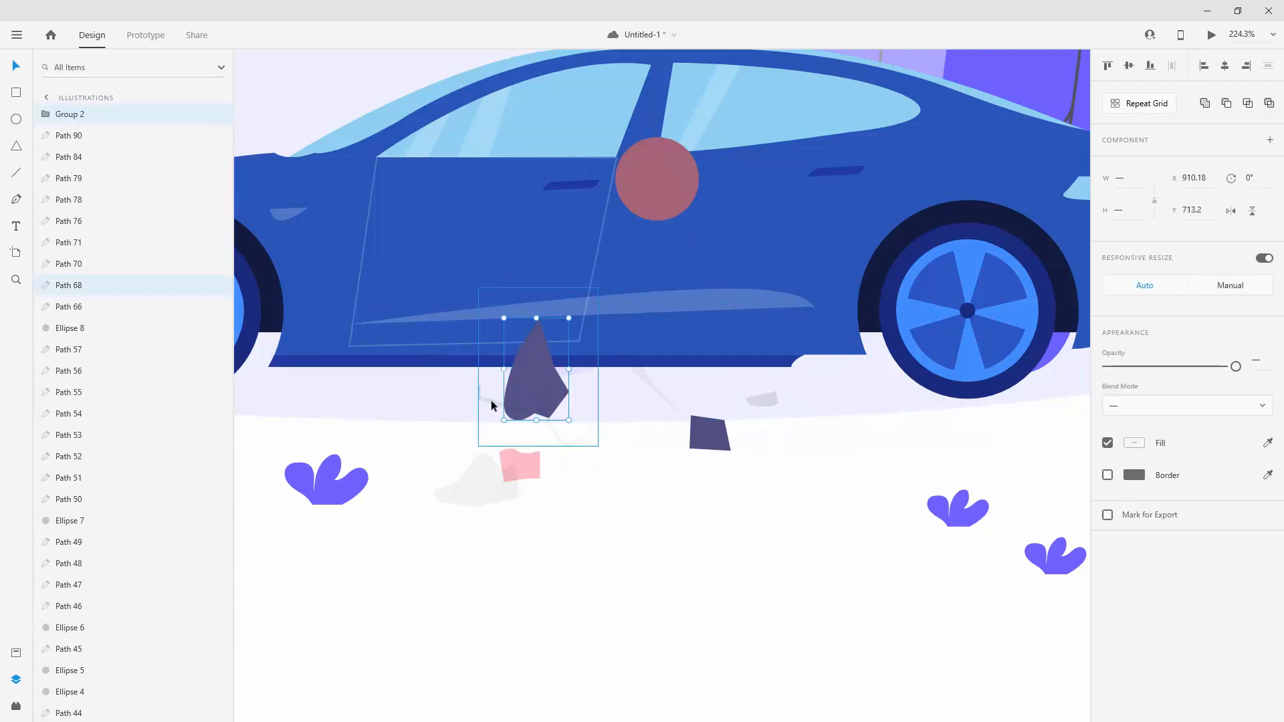
shift+click(473, 486)
shift+click(726, 430)
shift+click(764, 400)
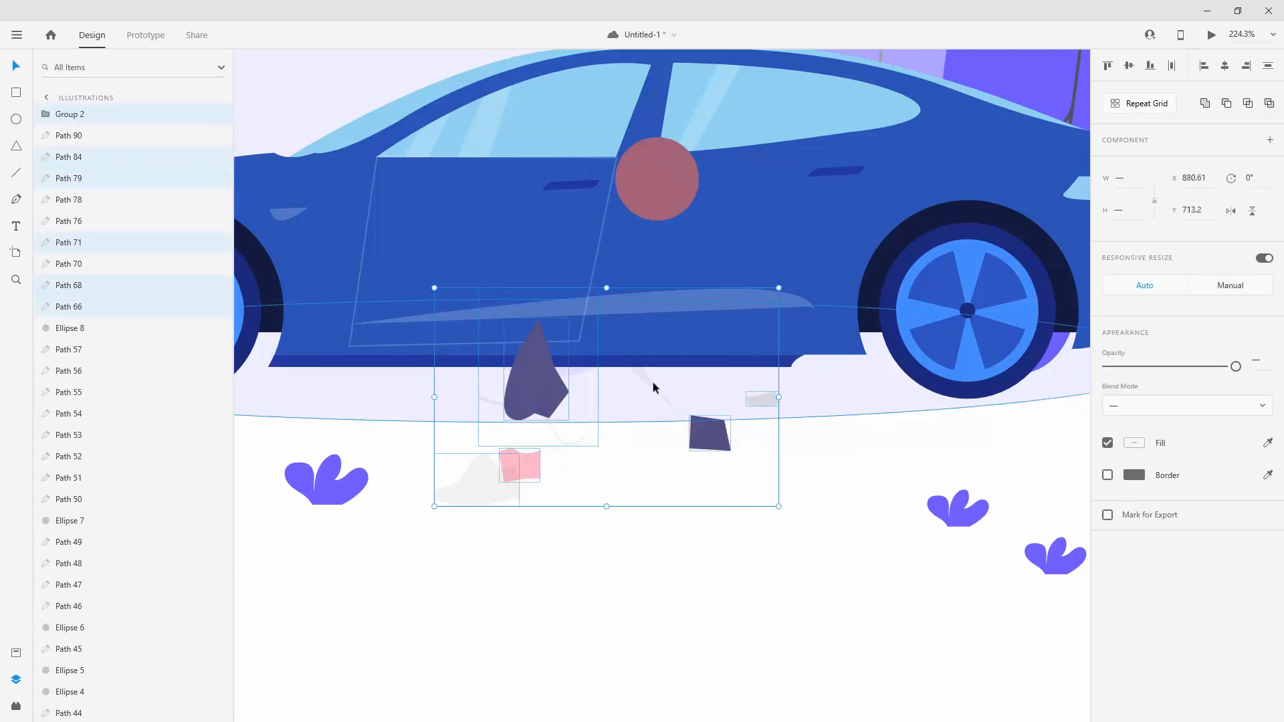
shift+click(645, 377)
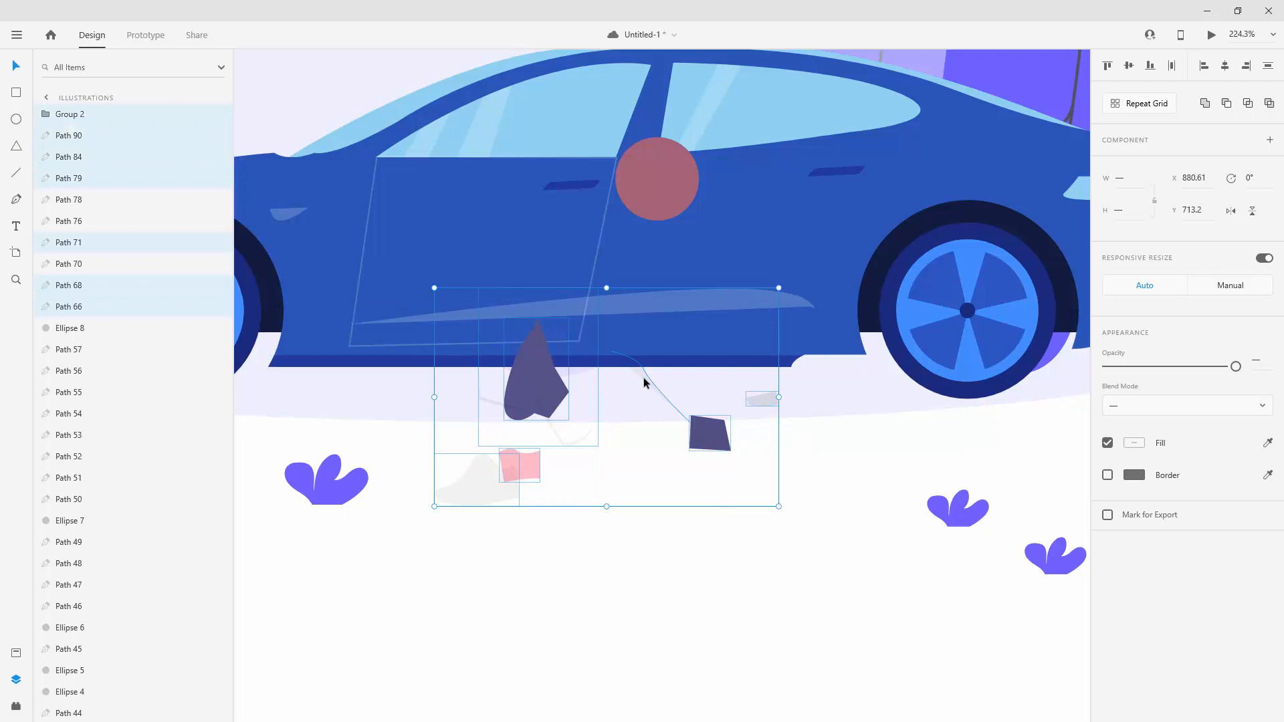
shift+click(662, 191)
key(Delete)
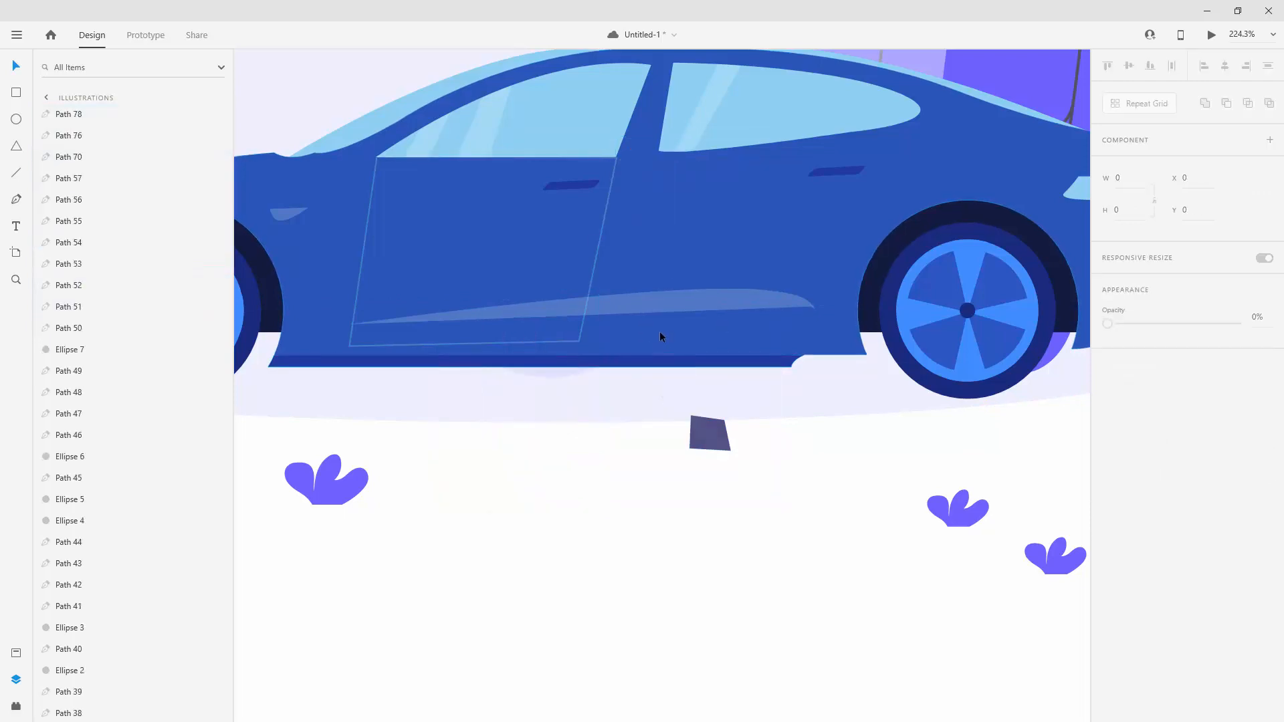
click(709, 429)
key(Delete)
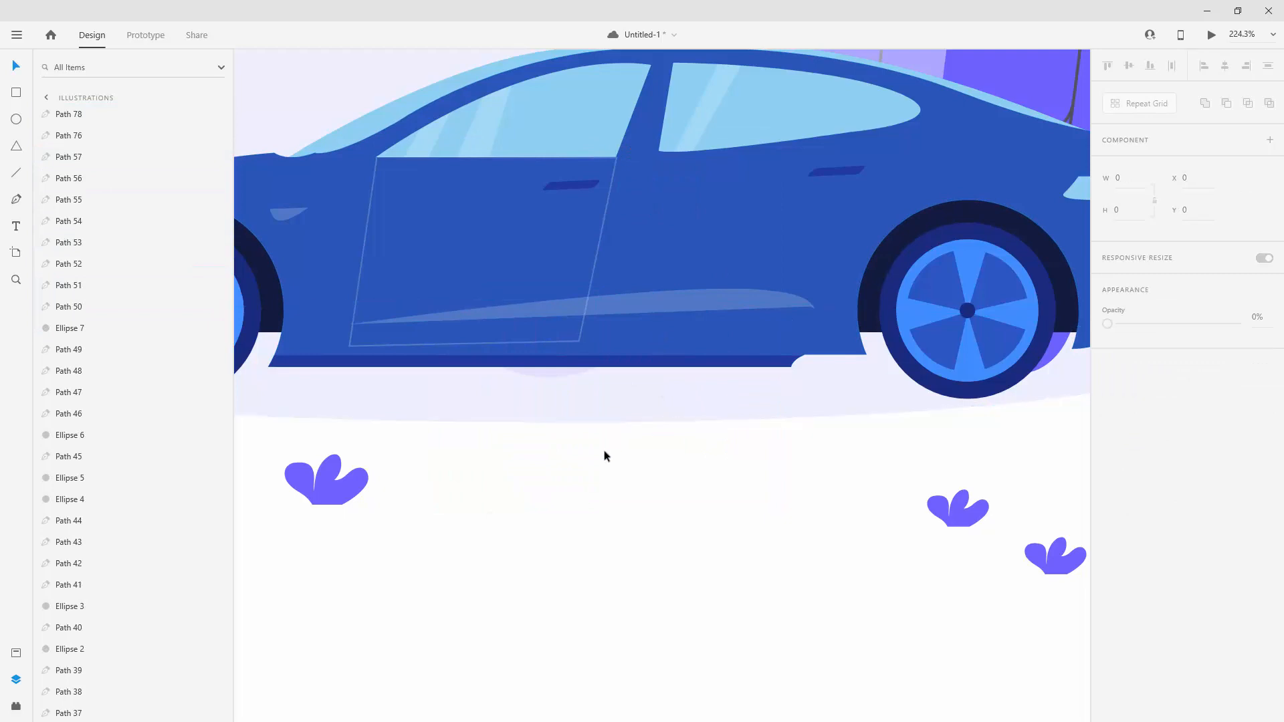
Step: Delete the three small purple plants on the ground below the car
scroll(623, 442, down, 5)
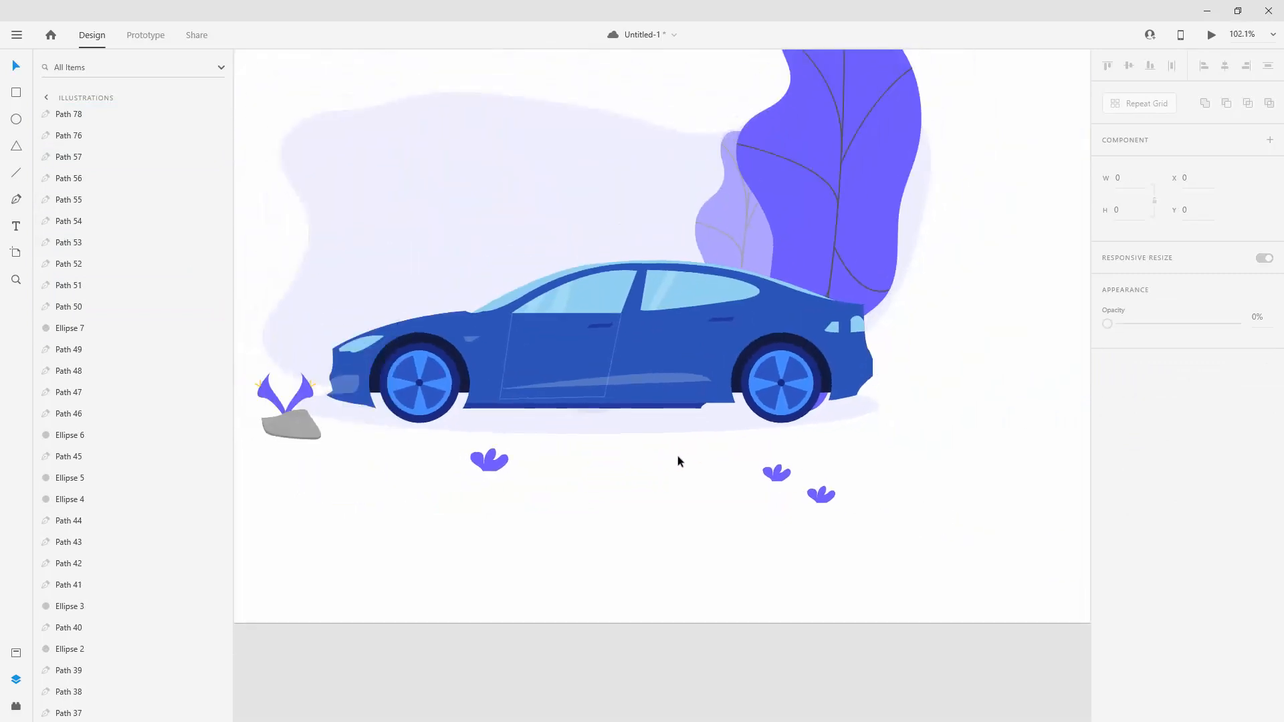
drag(613, 479, 666, 480)
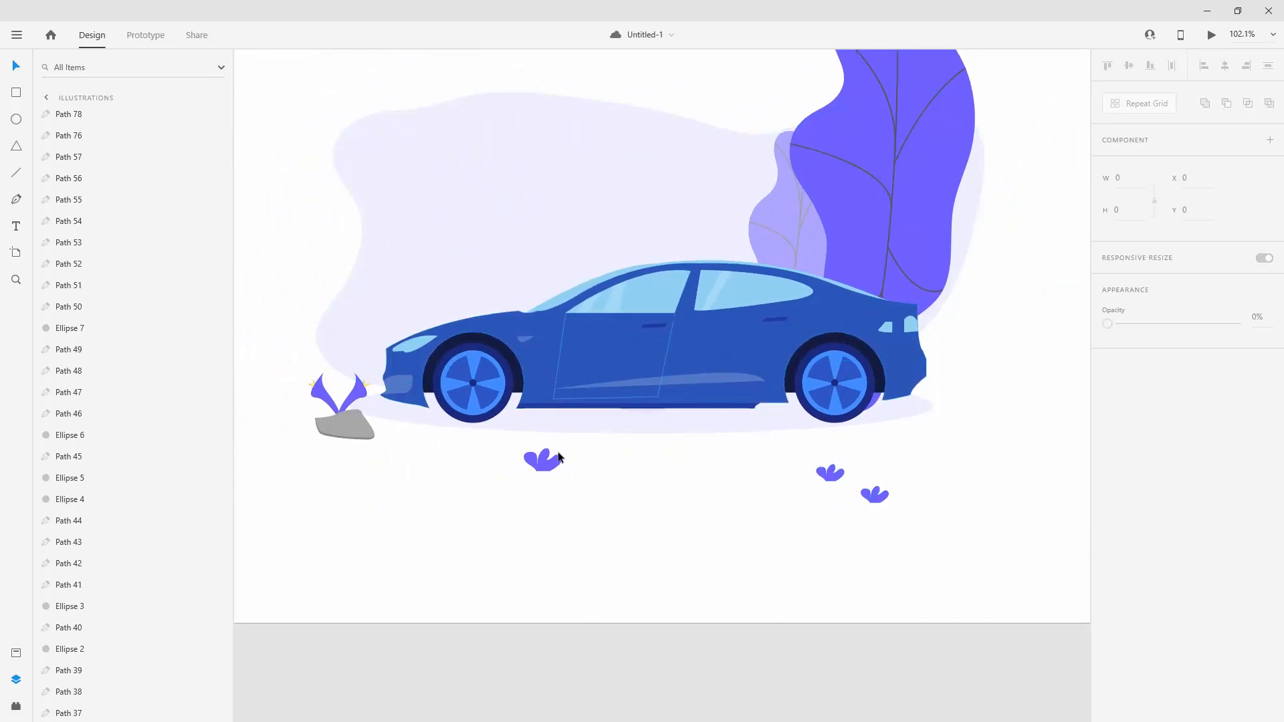
drag(945, 512, 788, 460)
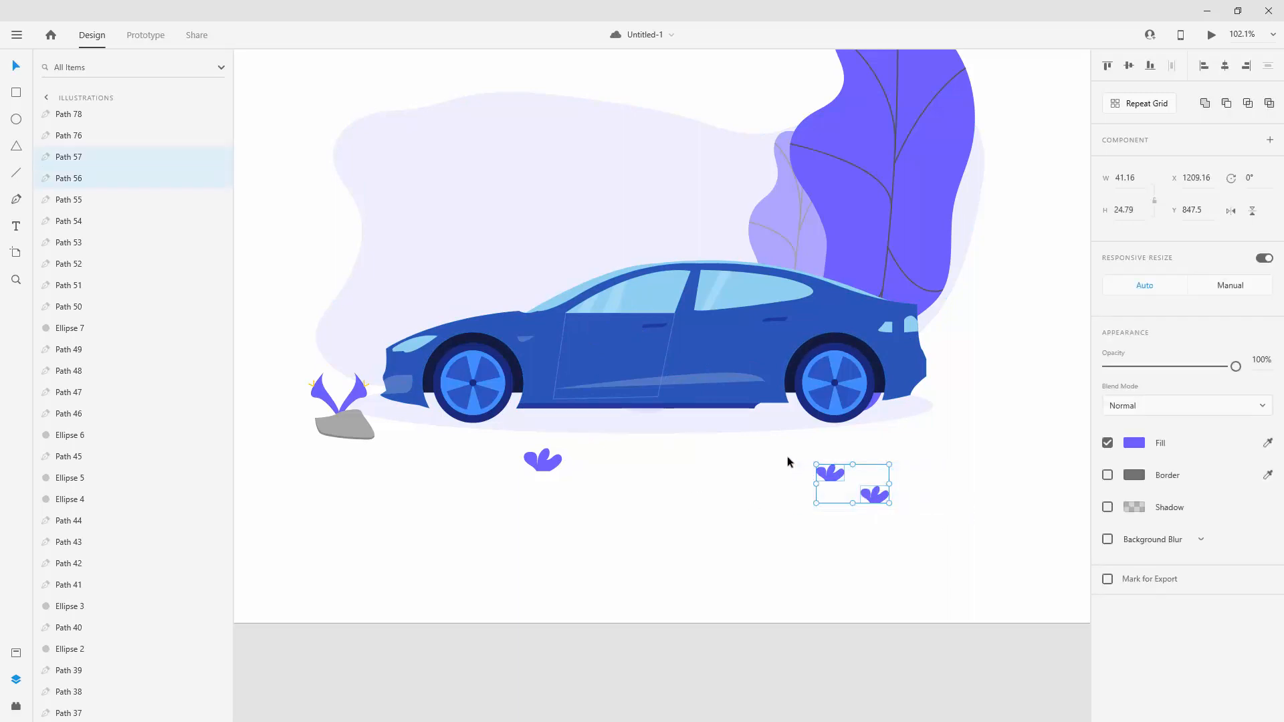
key(Delete)
drag(633, 480, 503, 446)
key(Delete)
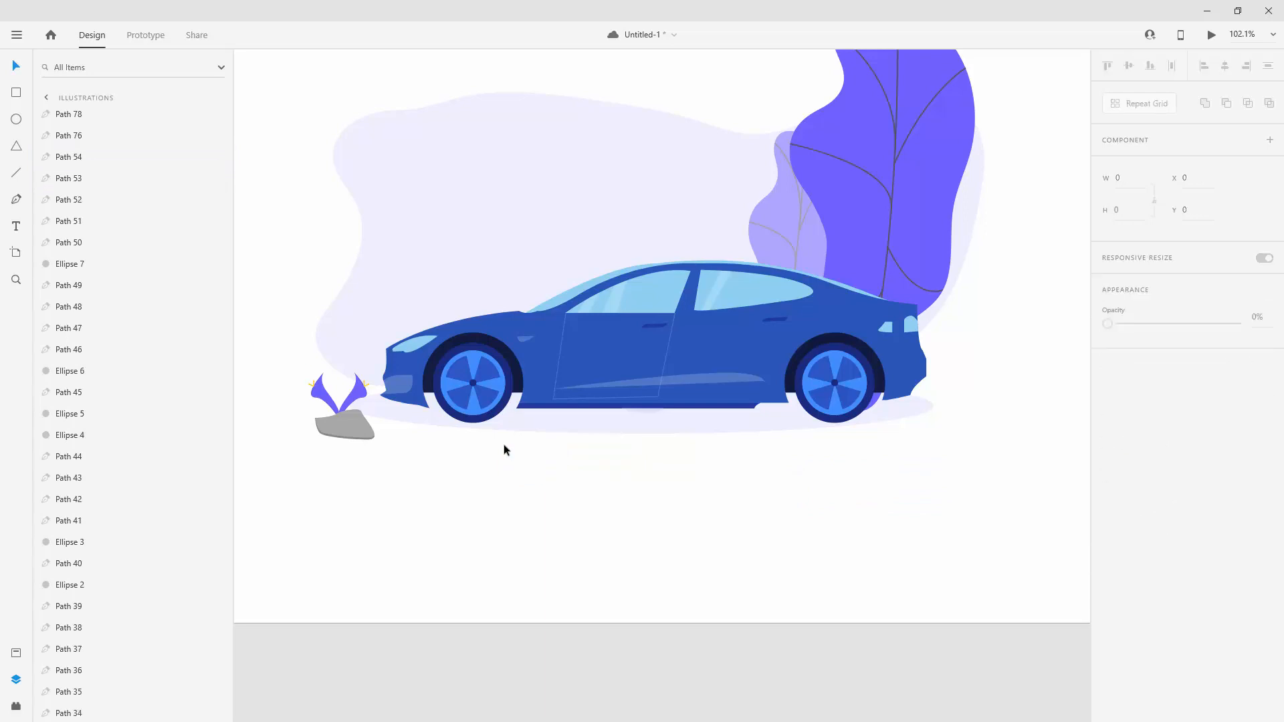
Step: Delete the grey rock shapes in front of the car while keeping the ground ellipse
drag(404, 453, 303, 424)
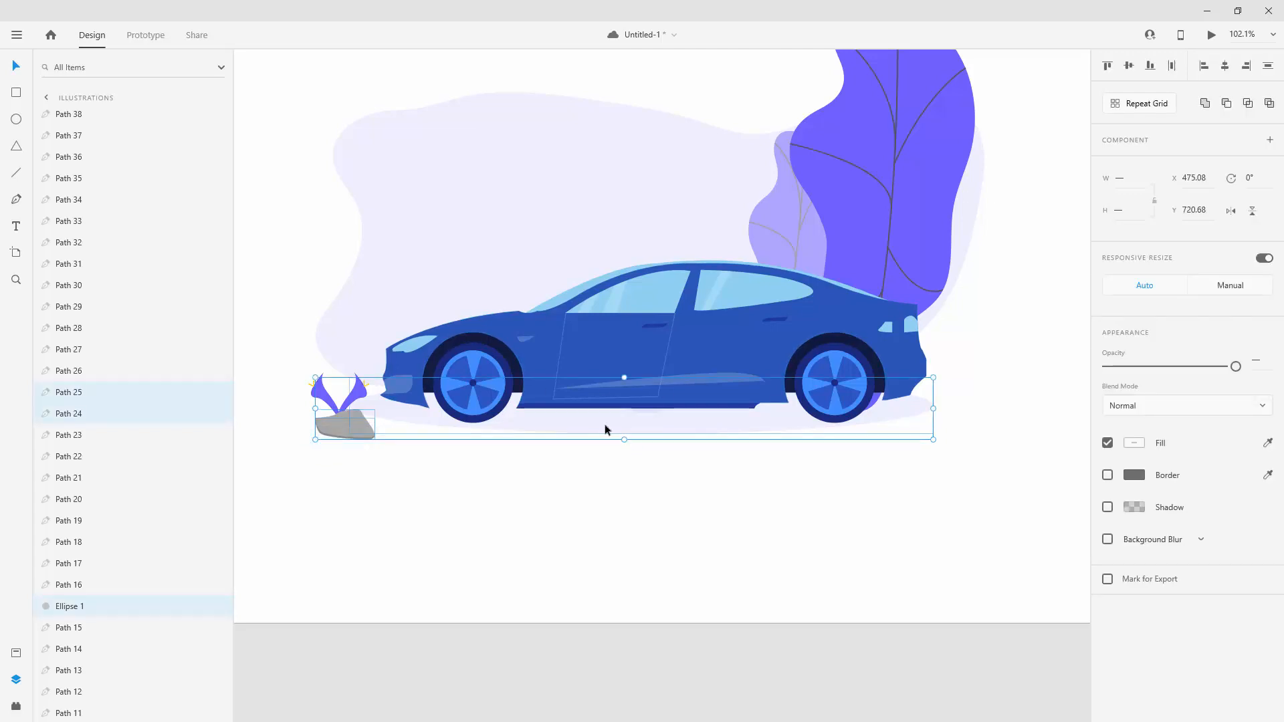
drag(398, 440, 327, 436)
key(Delete)
Step: Delete the purple two-leaf plant in front of the car, including its yellow accents and faint outline
scroll(317, 412, up, 5)
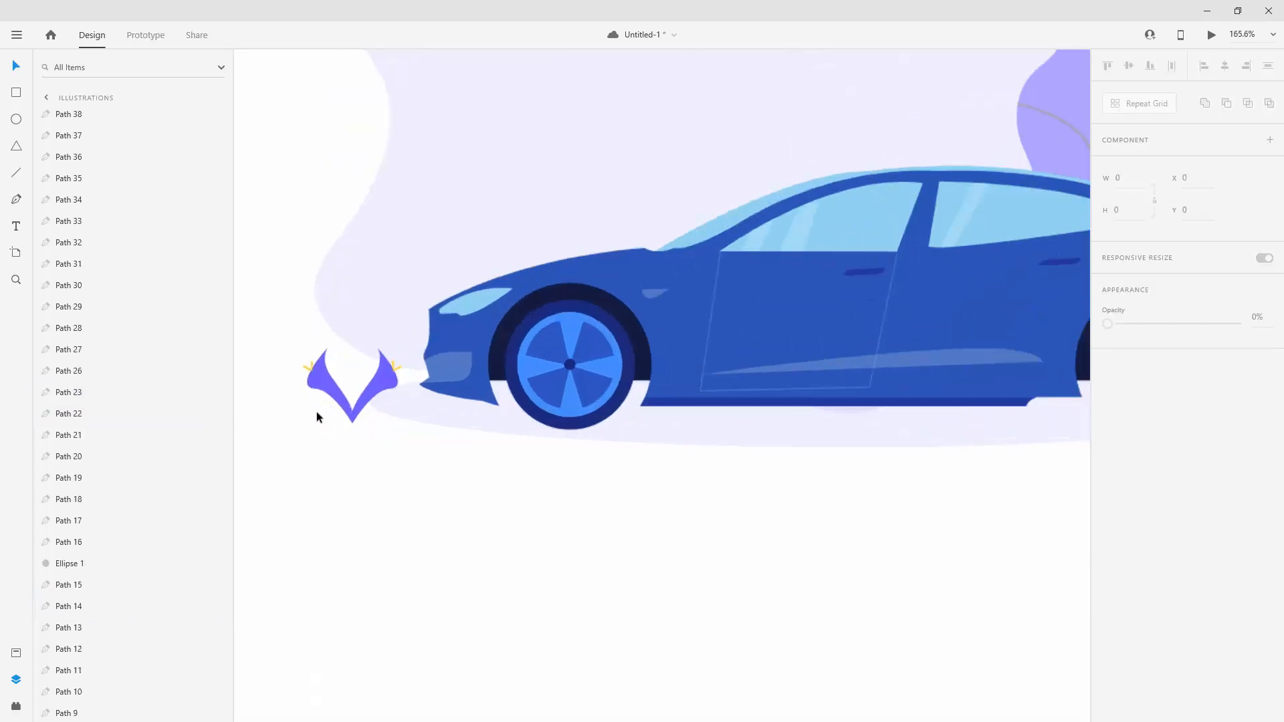
click(328, 355)
shift+click(426, 363)
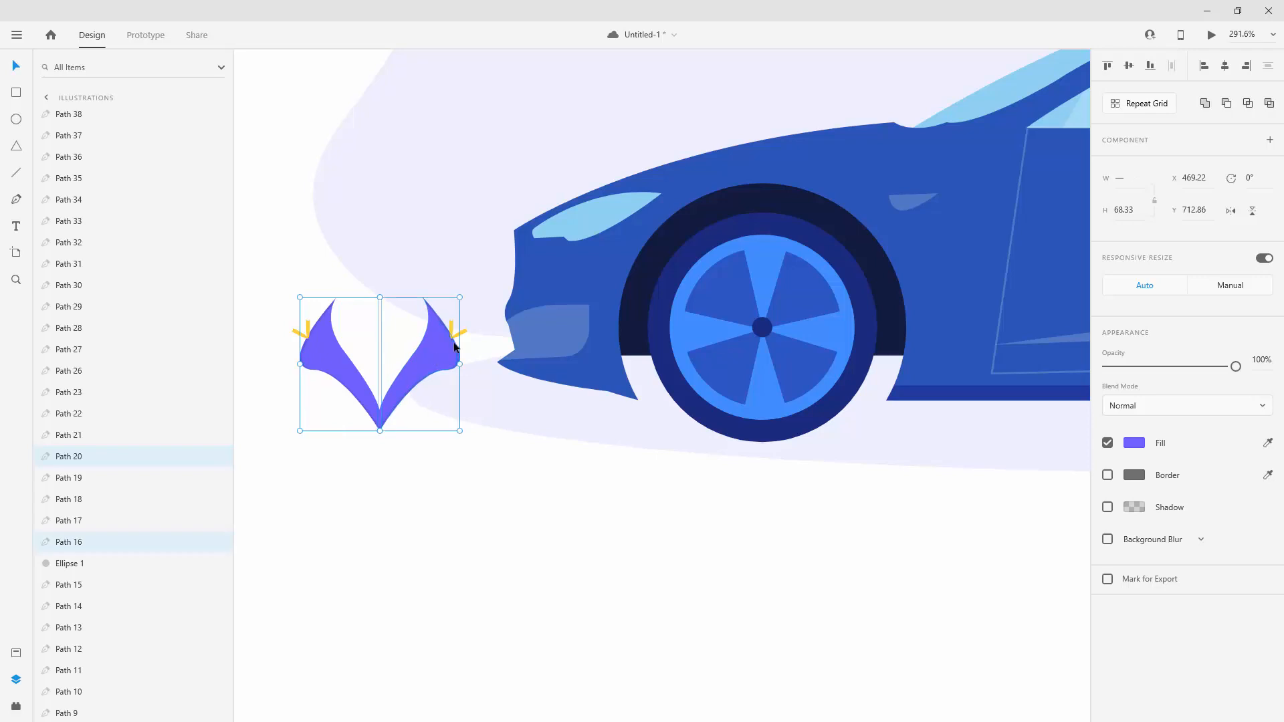
shift+click(452, 338)
shift+click(458, 333)
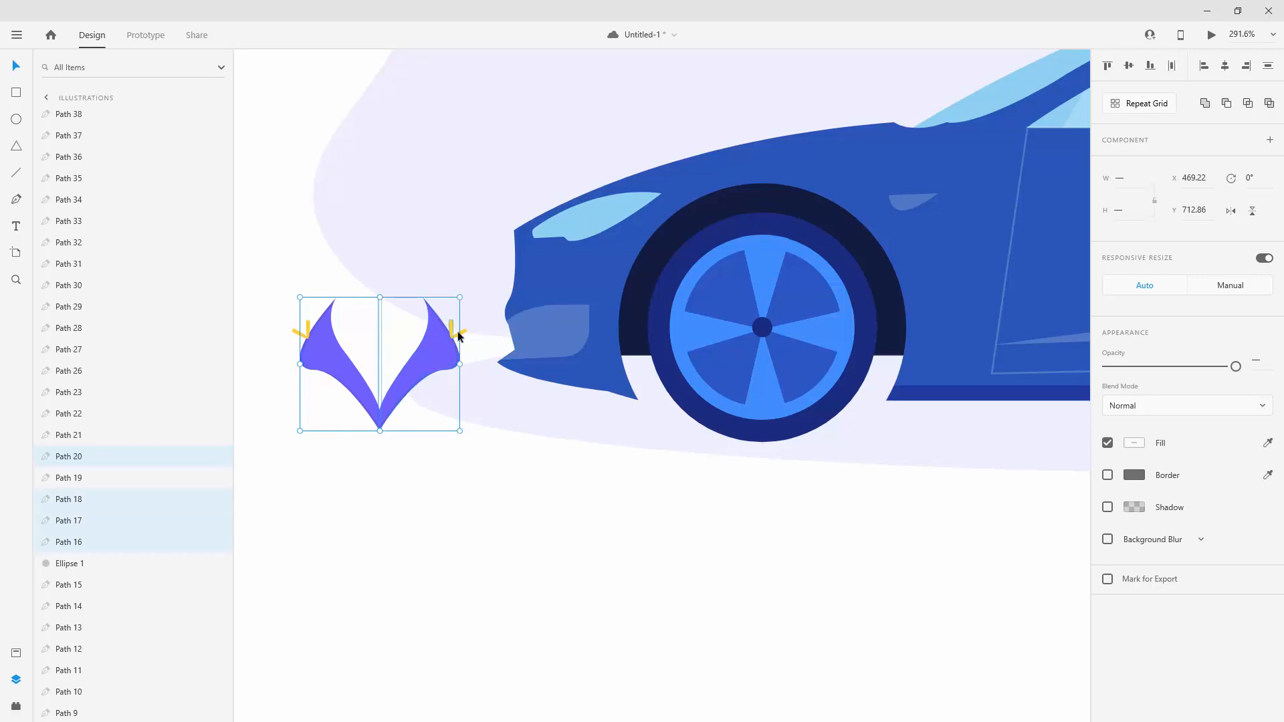
shift+click(461, 333)
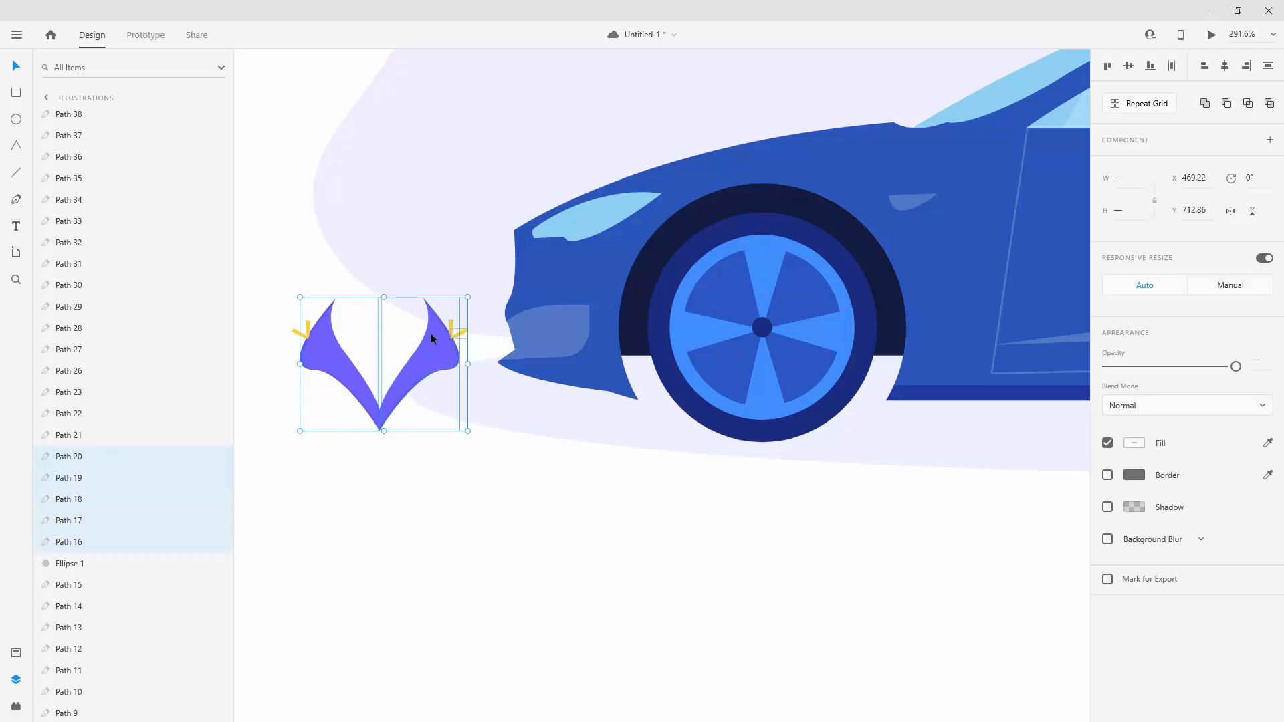
shift+click(307, 328)
shift+click(301, 338)
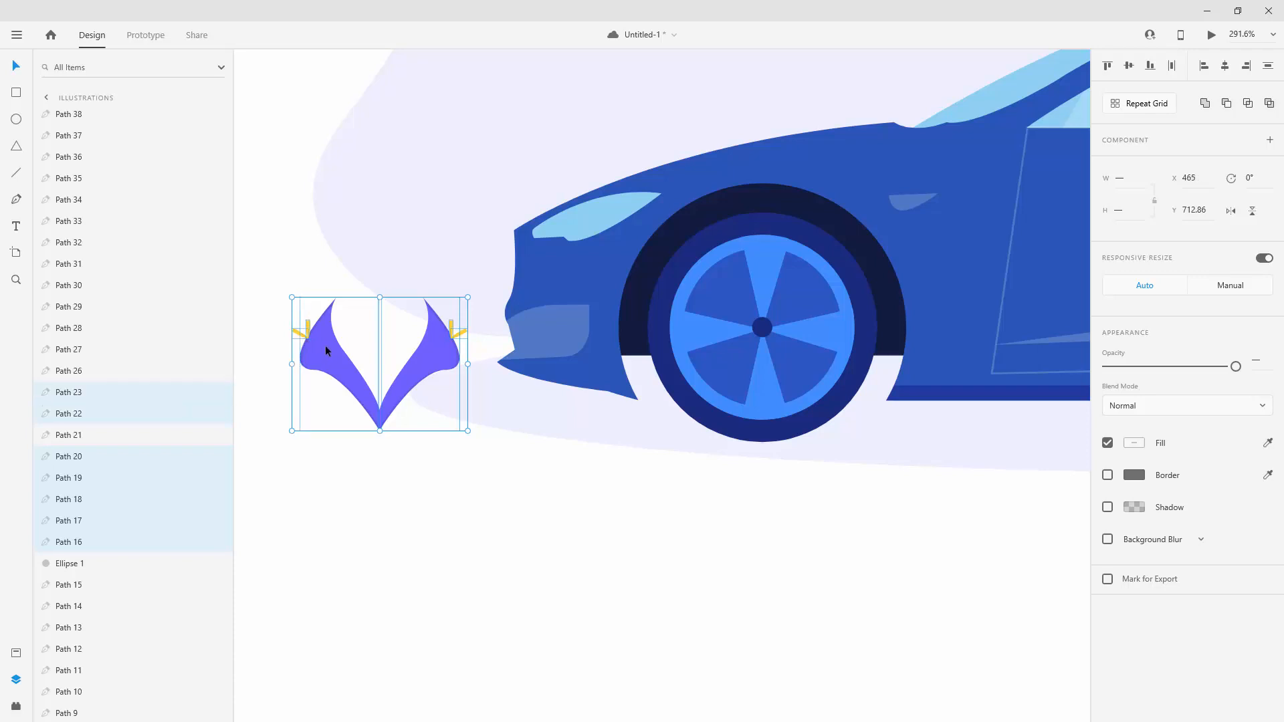
key(Delete)
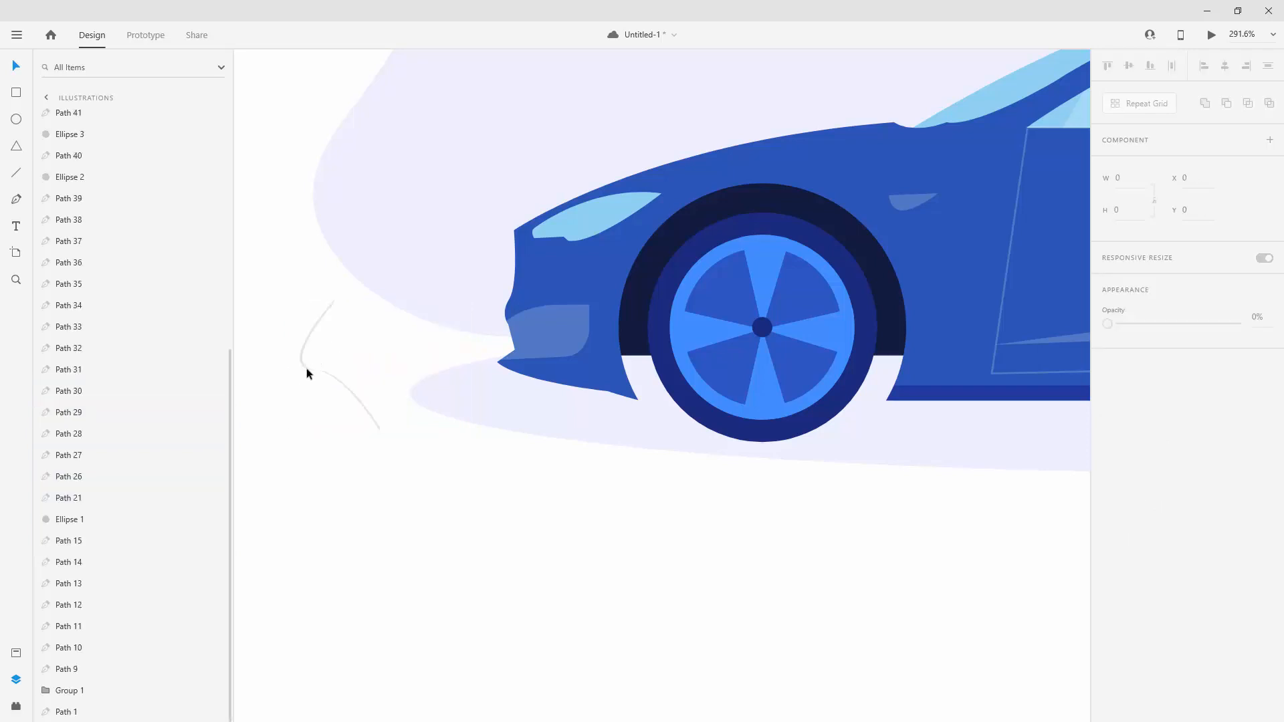
click(307, 367)
key(Delete)
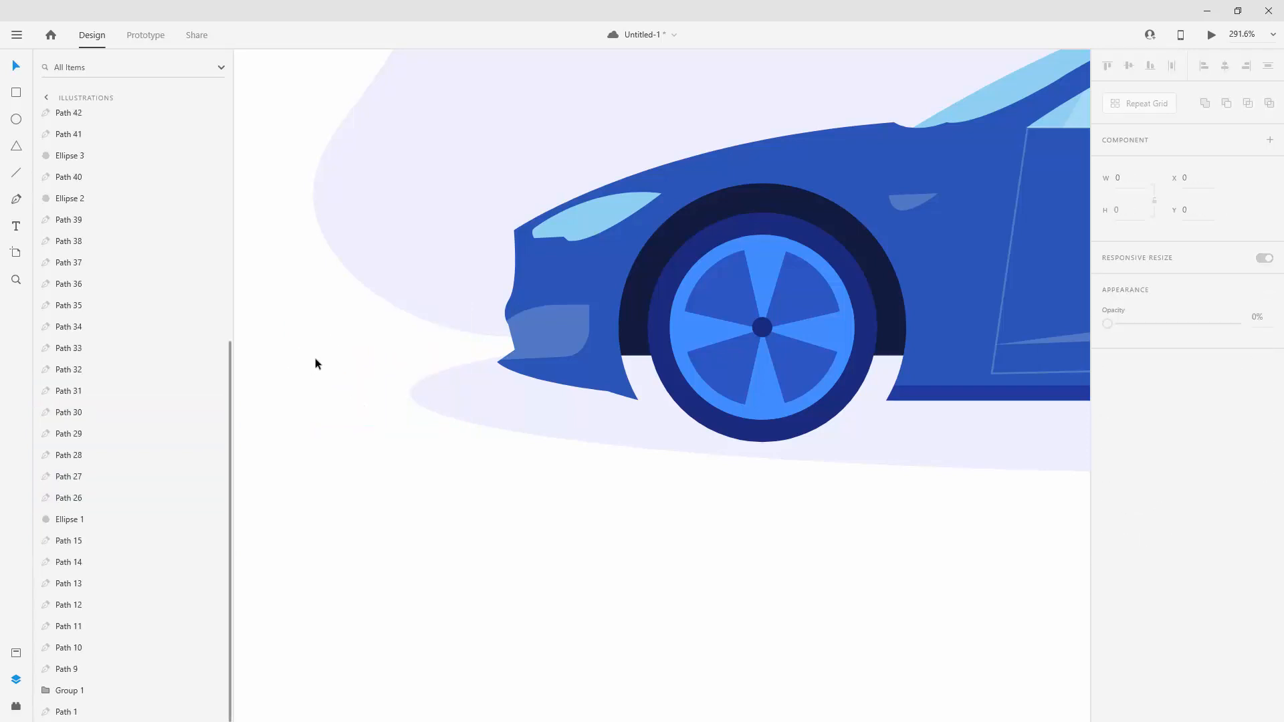
Step: Delete the large purple leaf behind the car, plus its central stem and two upper veins
key(ctrl+0)
click(816, 252)
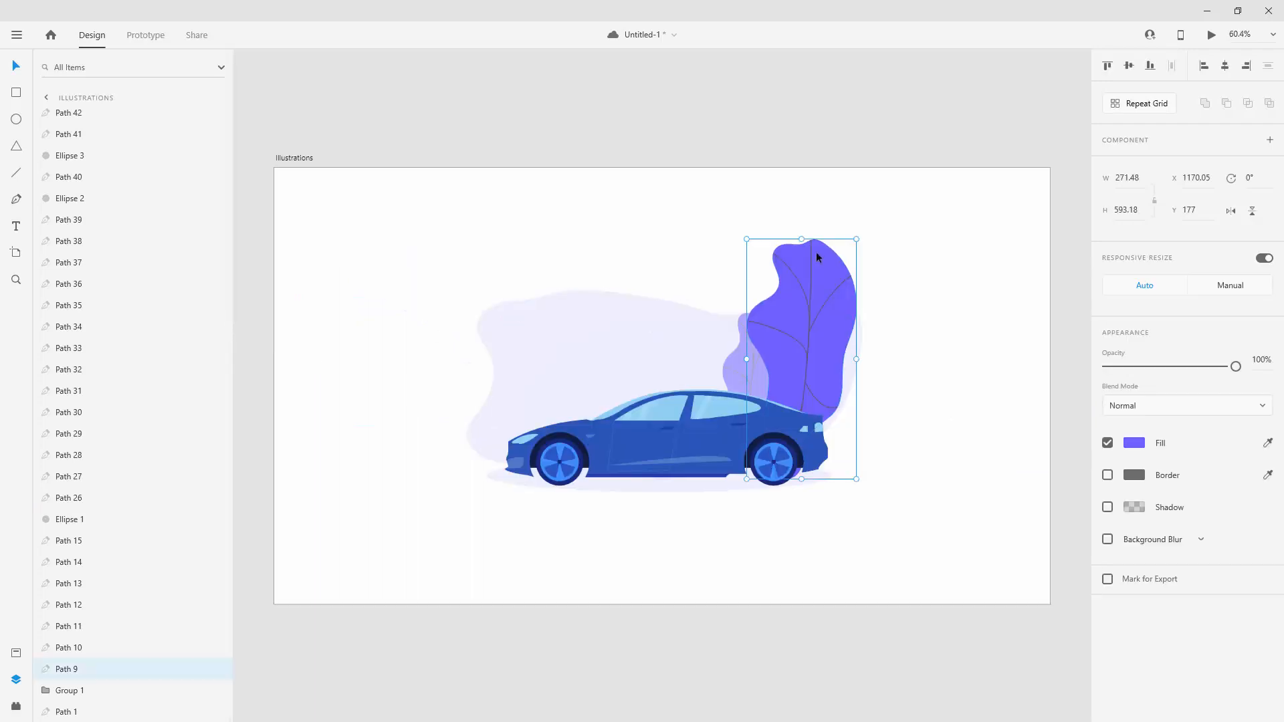
key(Delete)
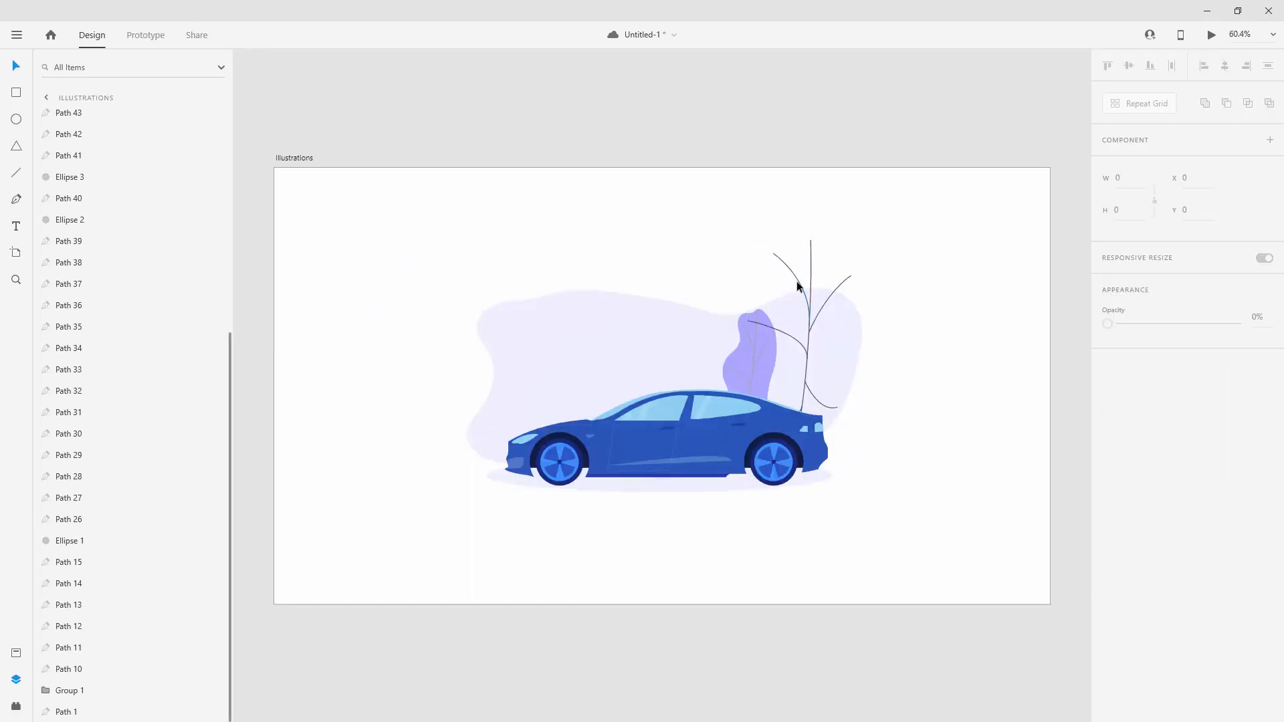
click(797, 287)
key(Delete)
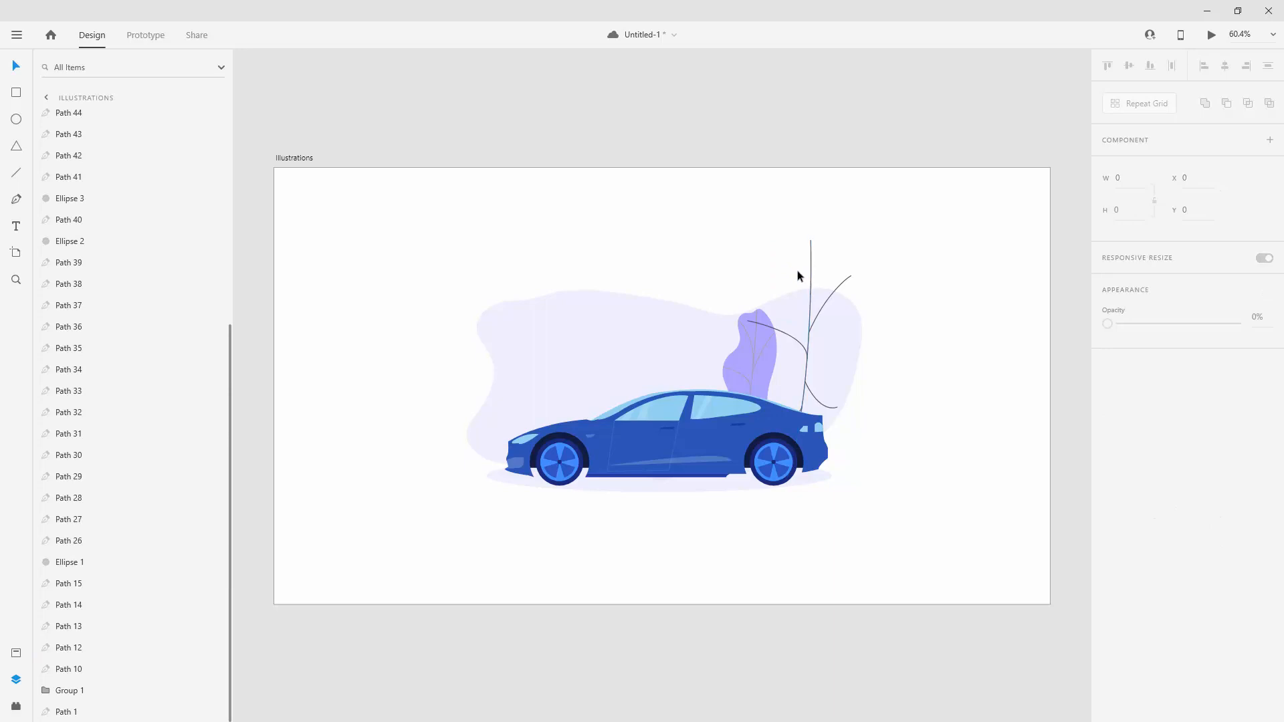
click(811, 271)
key(Delete)
click(846, 281)
key(Delete)
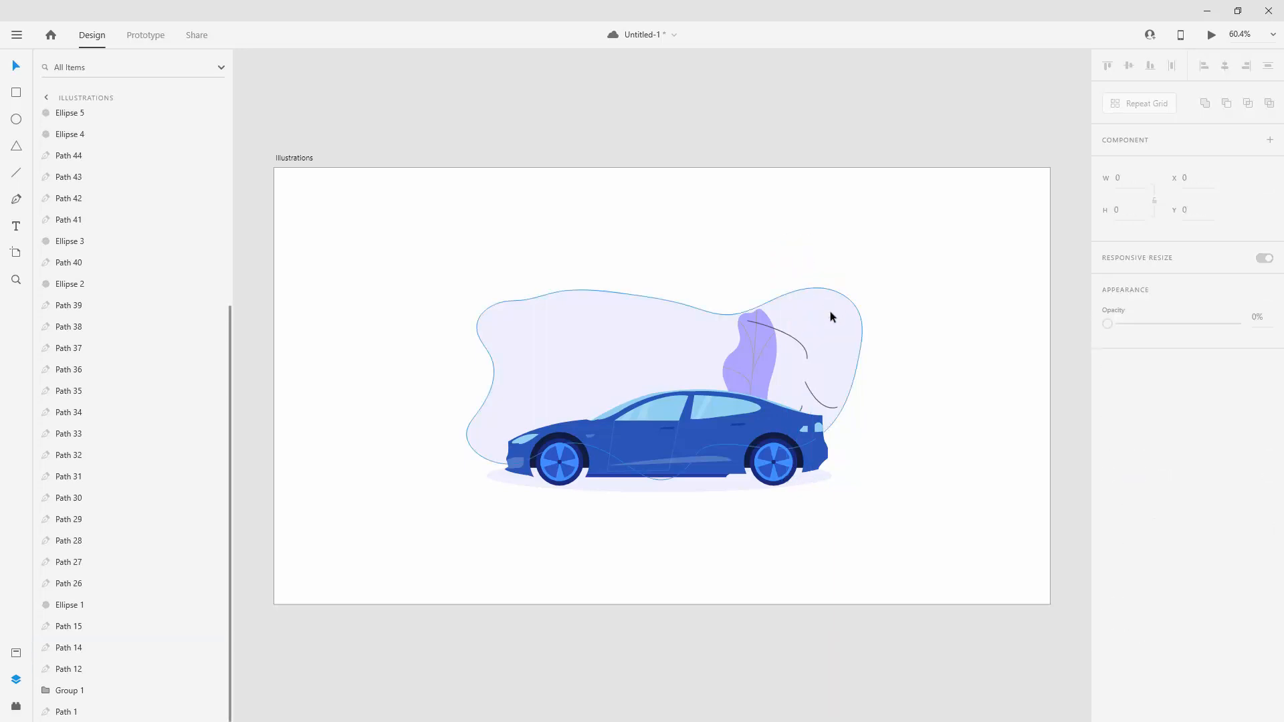
Step: Delete the remaining leaf veins, the smaller pale purple leaf and the lavender background blob behind the car
click(796, 340)
key(Delete)
click(761, 340)
key(Delete)
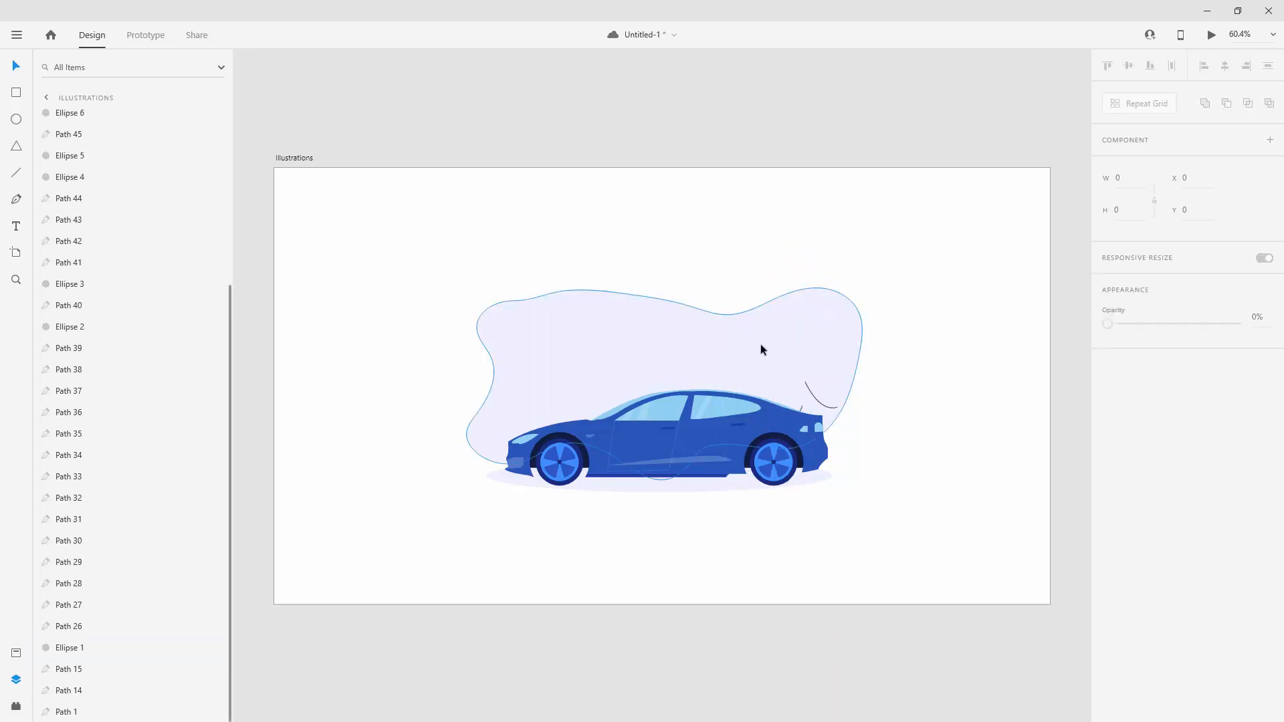
click(833, 408)
key(Delete)
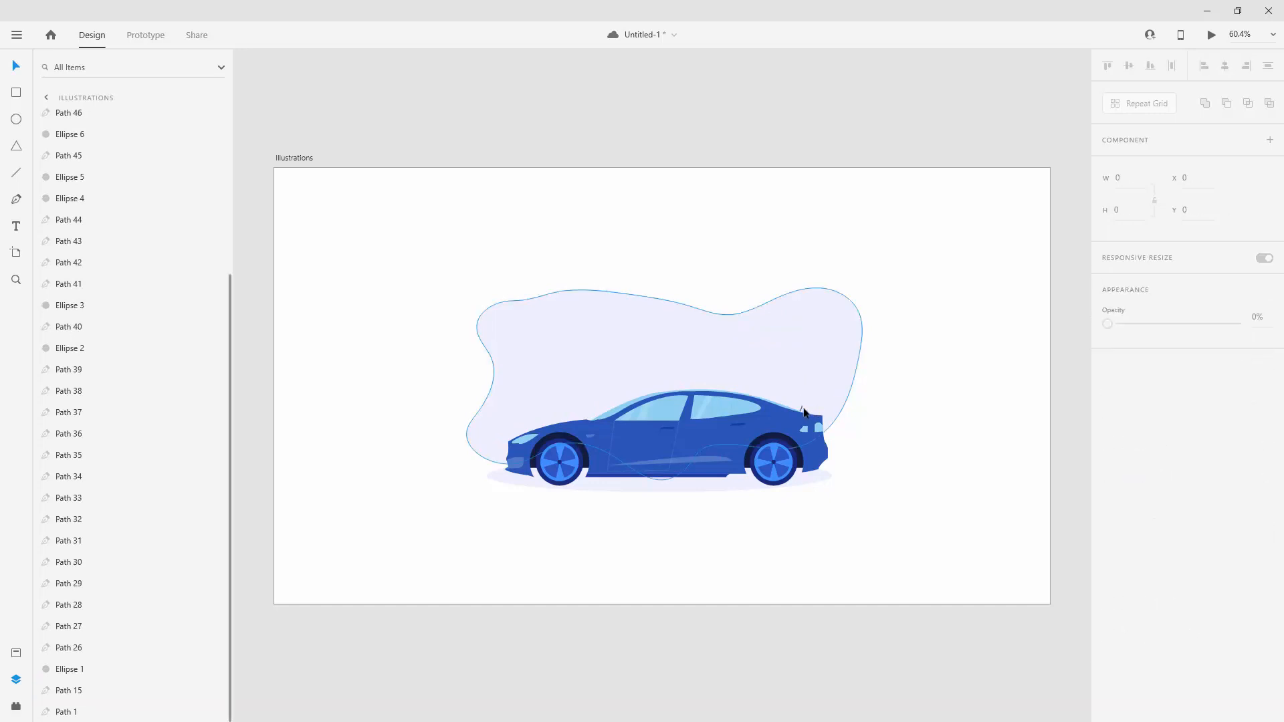
click(803, 410)
key(Delete)
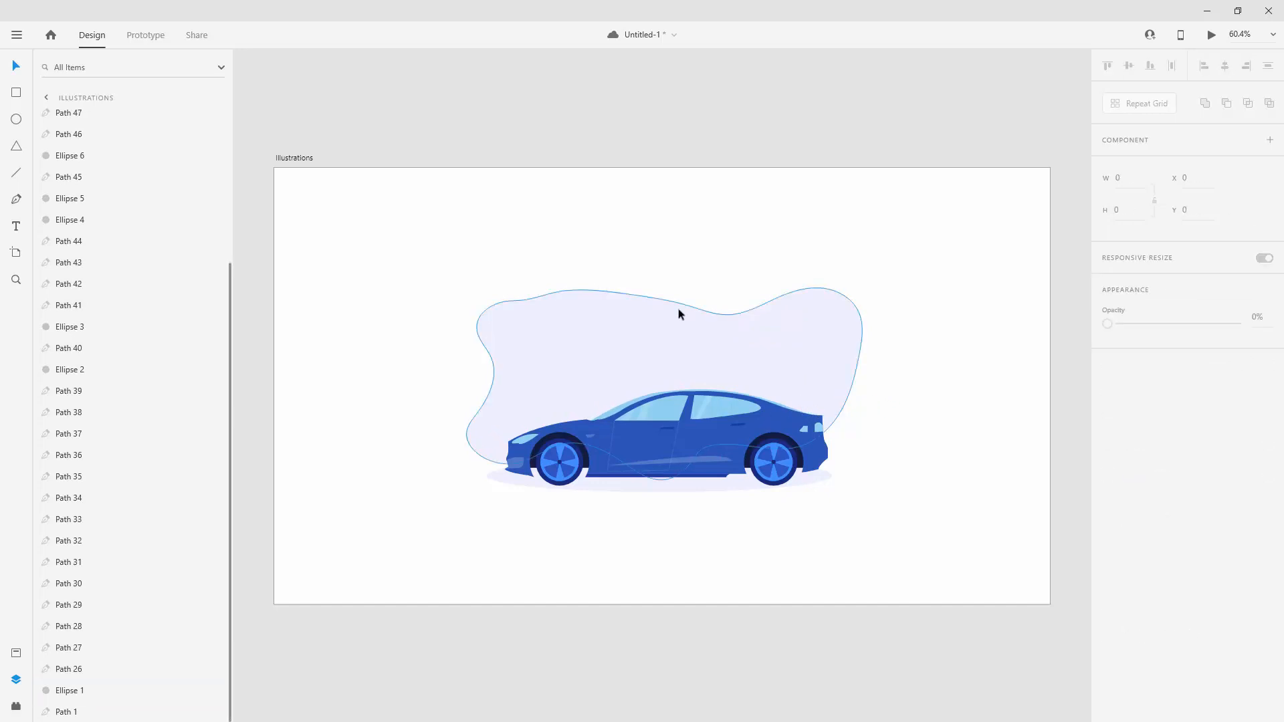
click(793, 348)
key(Delete)
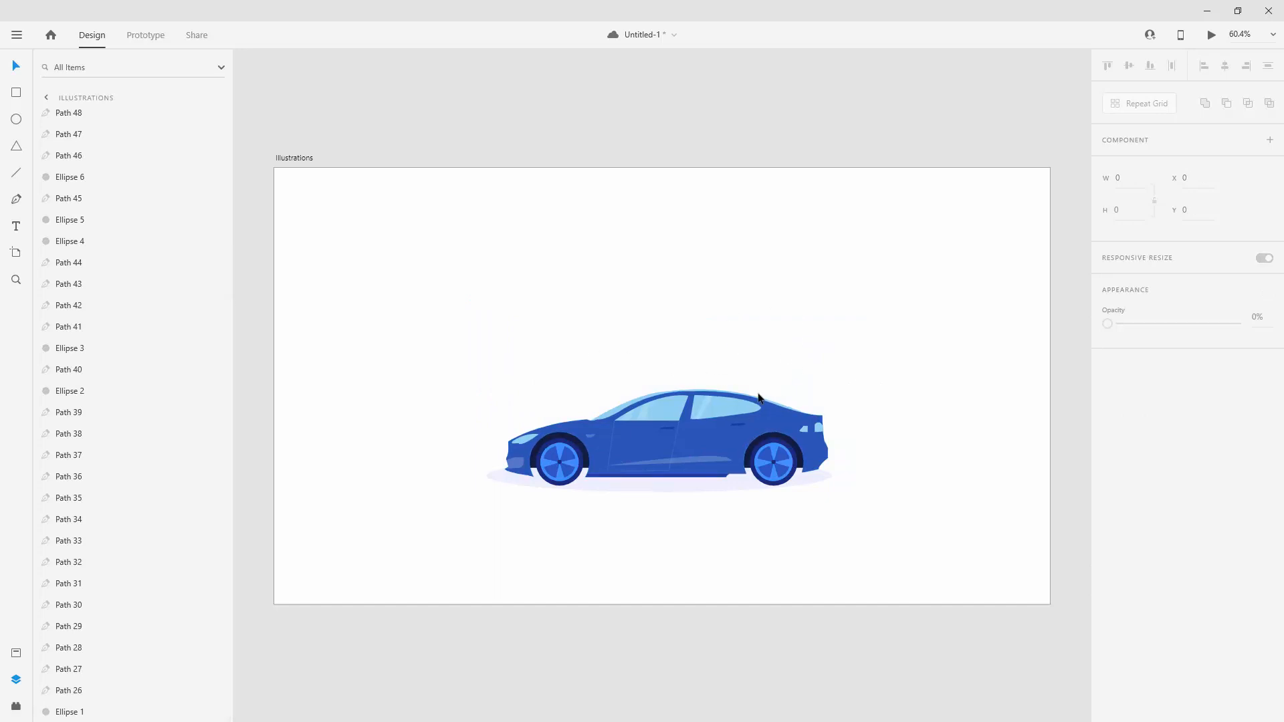
Step: Rename the ground ellipse beneath the car as "road"
click(664, 491)
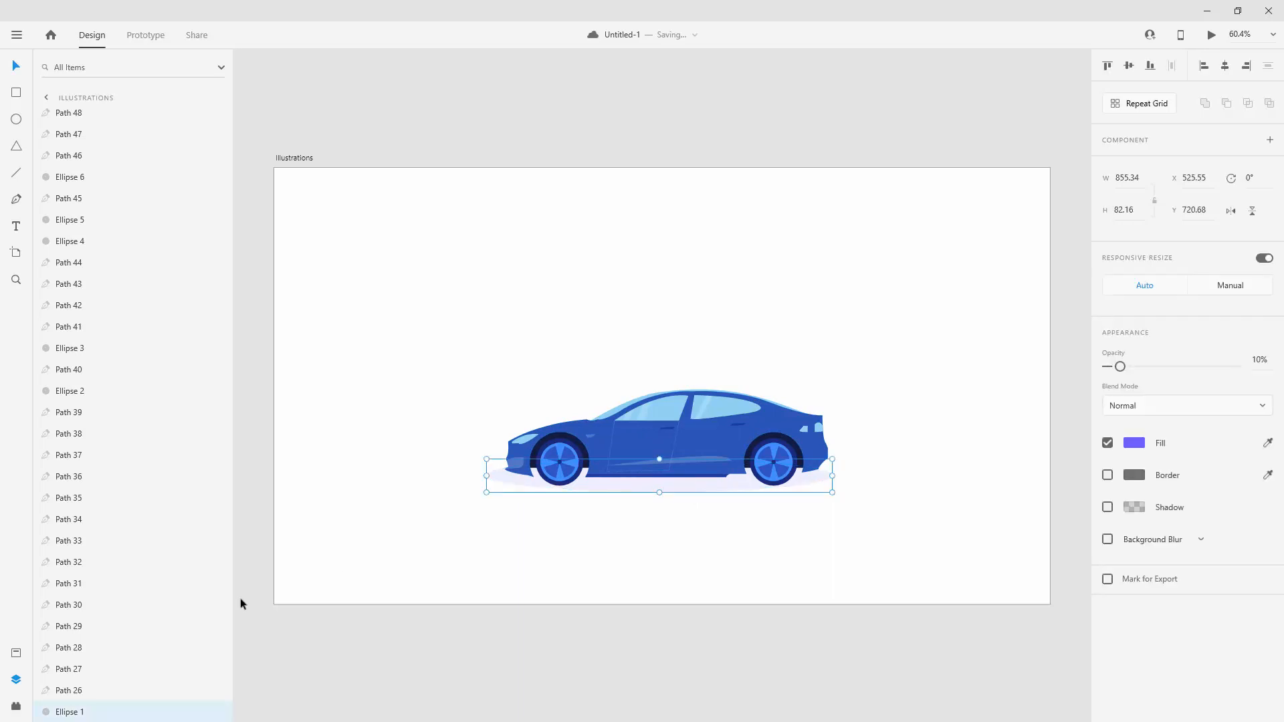
double_click(75, 713)
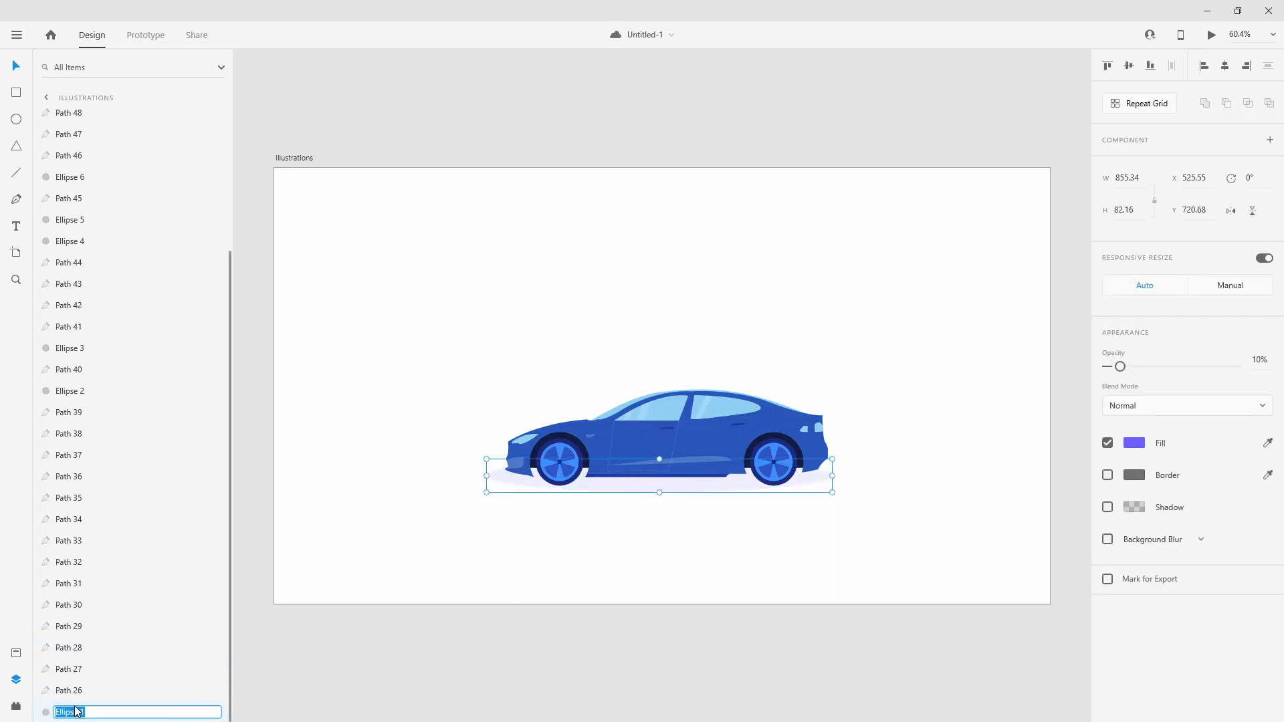
text(road)
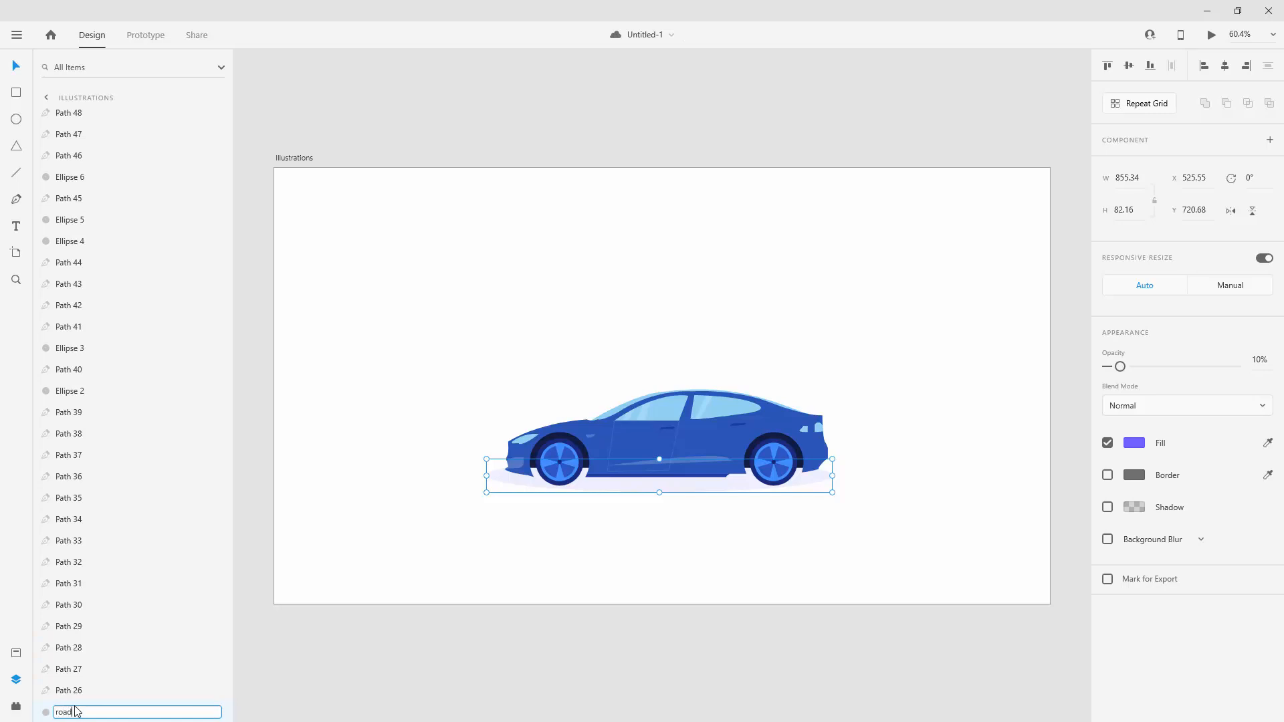
key(Return)
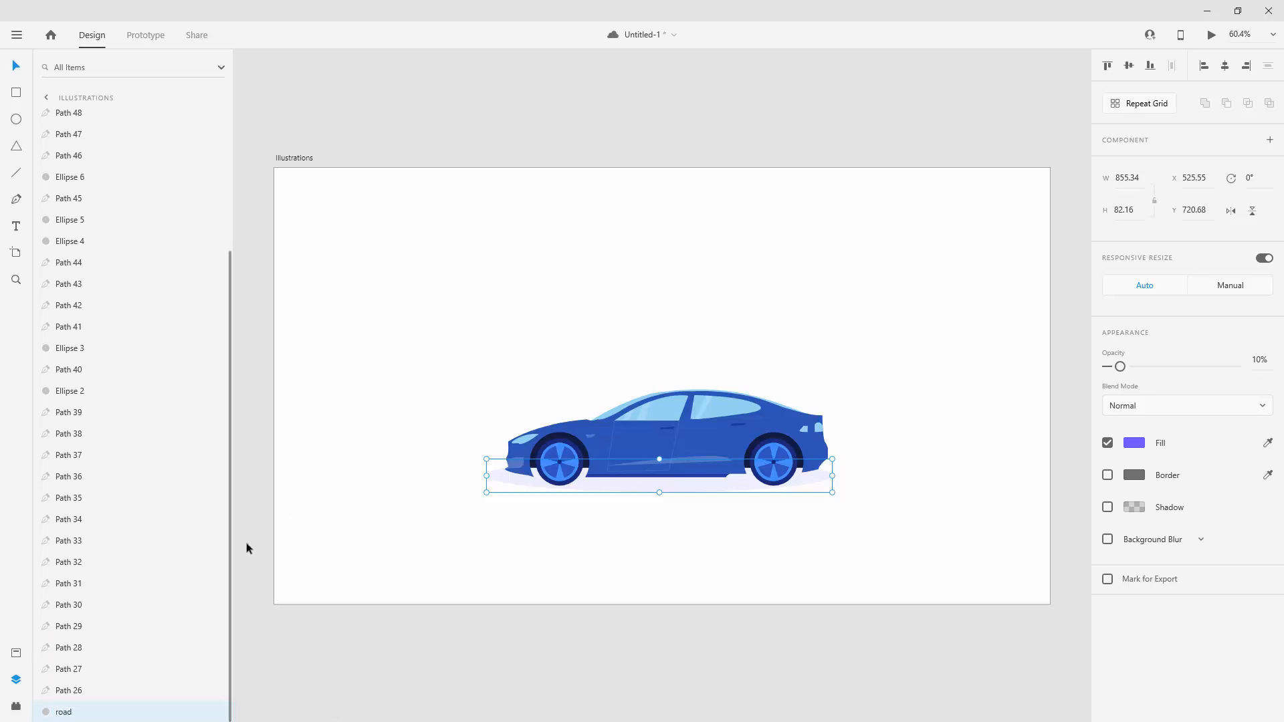
Step: Group all the car's paths and ellipses without the road, and name the group "car"
click(84, 691)
scroll(100, 622, up, 3)
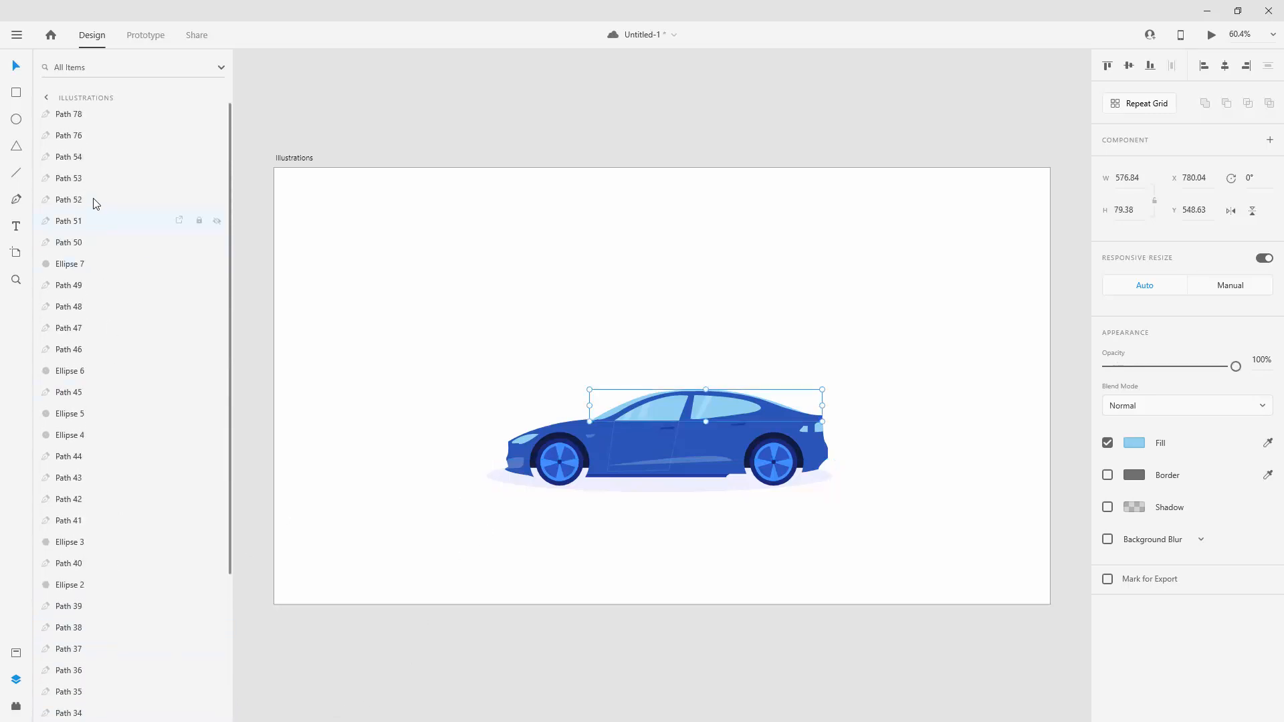
key(ctrl+a)
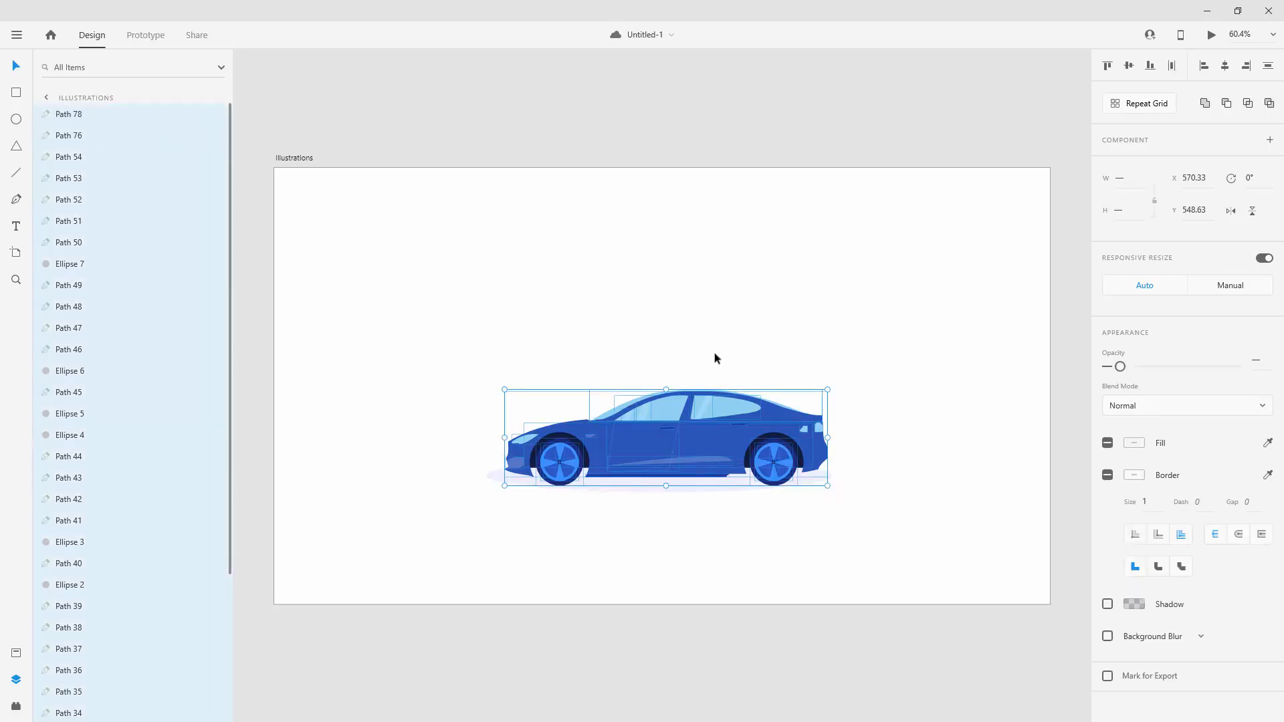
key(ctrl+g)
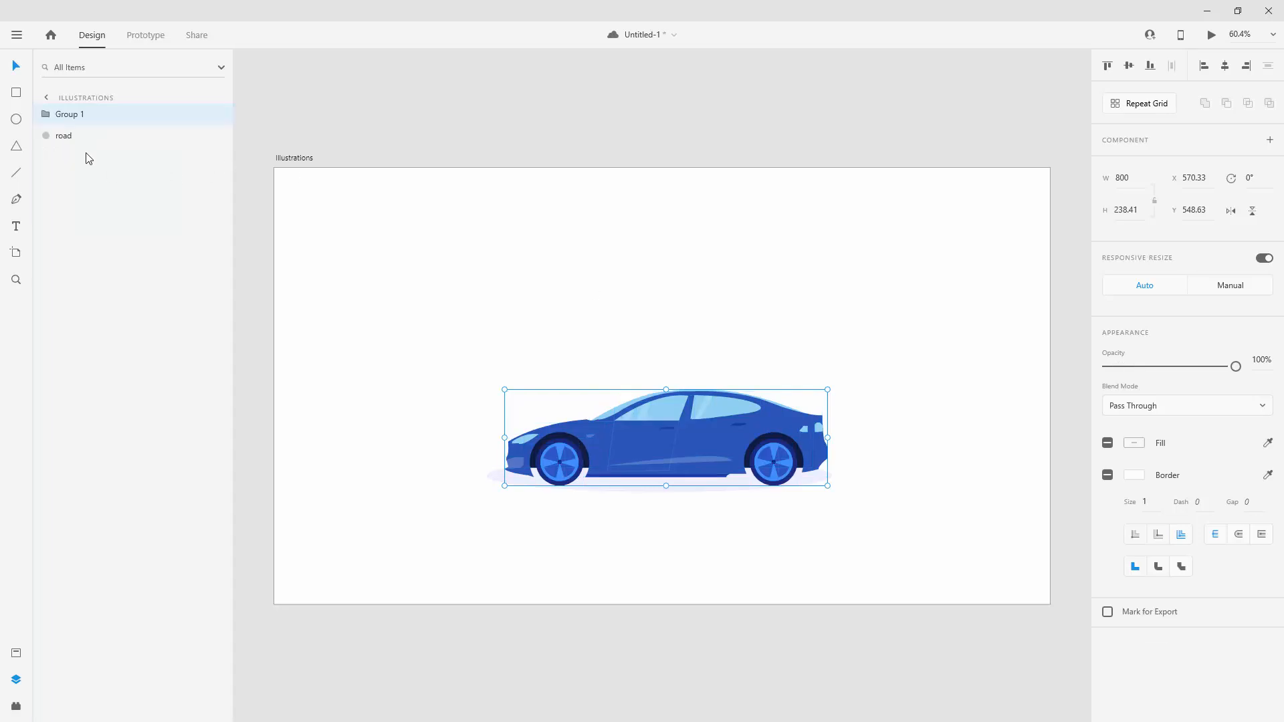
double_click(72, 115)
text(car)
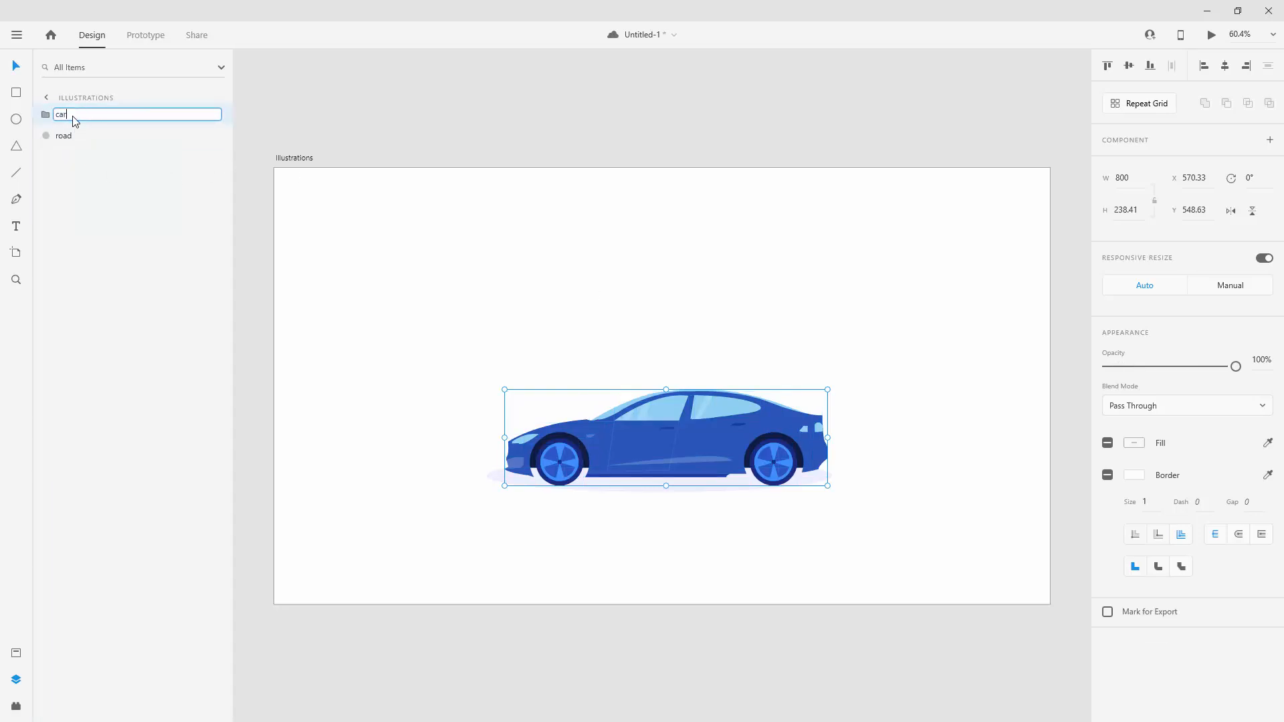
key(Return)
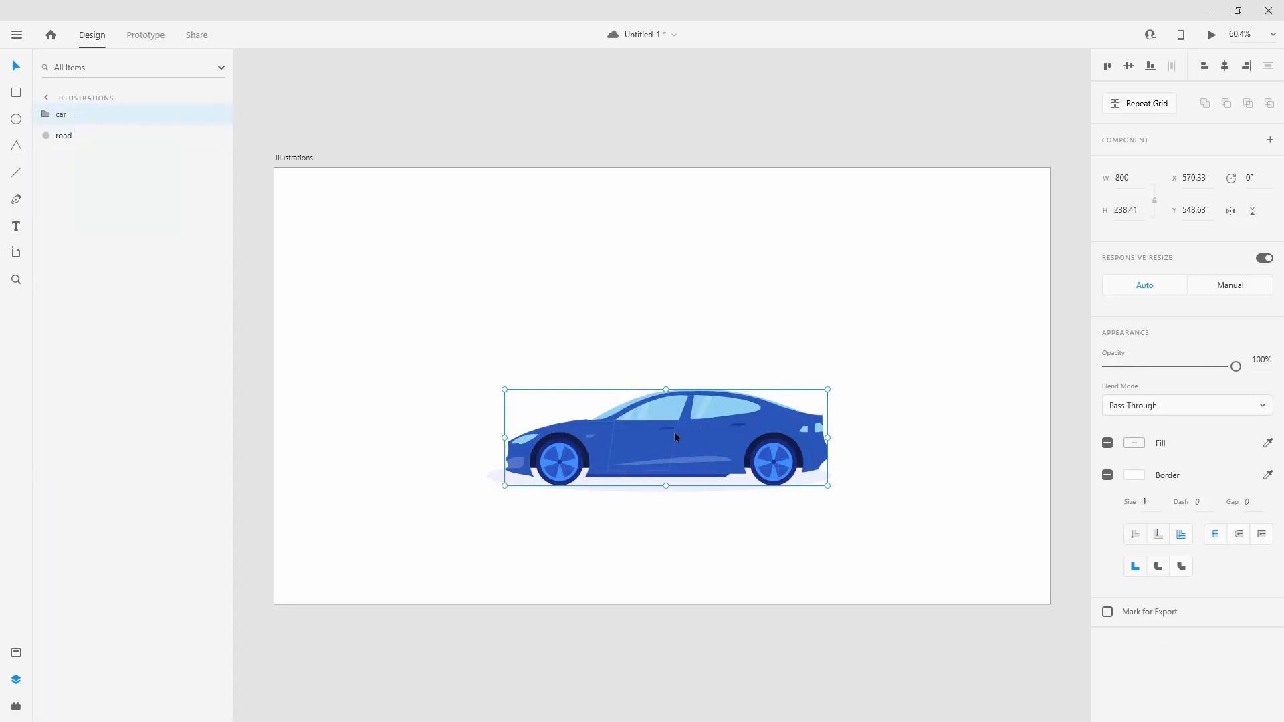
Step: Move the car and the road together up to the middle of the artboard, at about X 532.55, Y 412.63
shift+click(675, 481)
drag(729, 477, 709, 386)
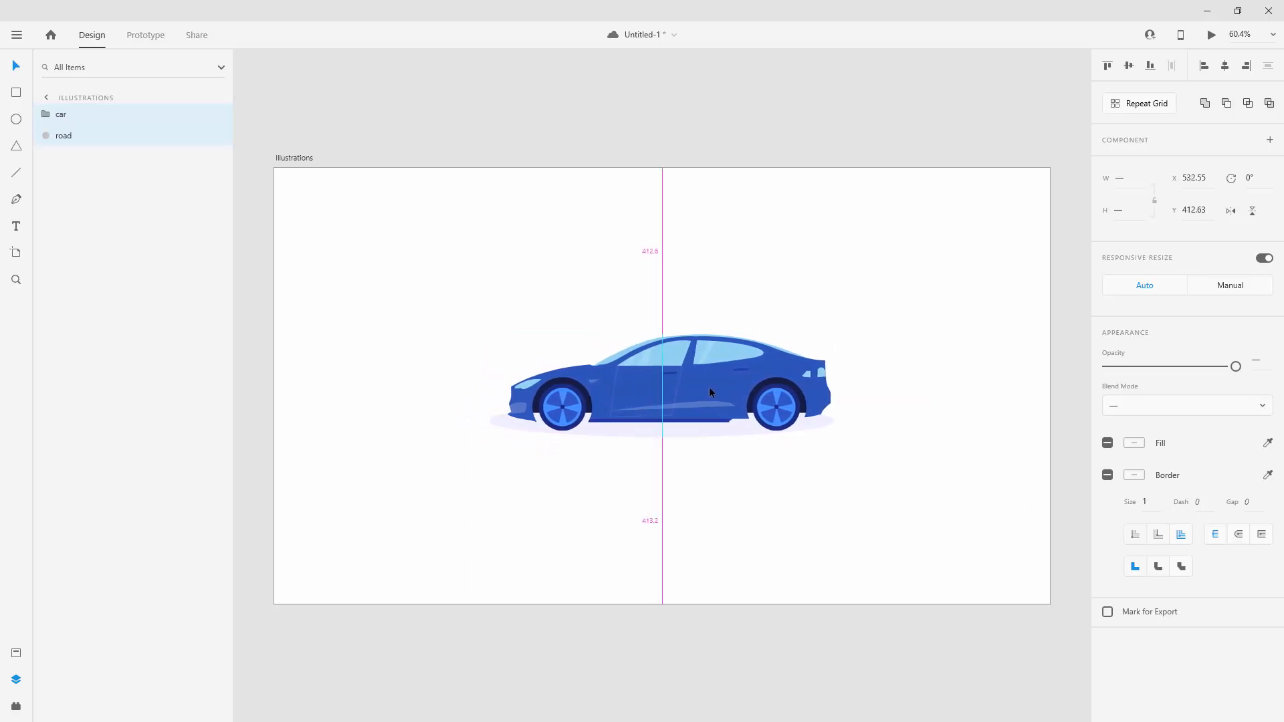
click(752, 312)
Step: Examine the edges of the car's front and headlight at up to 6400% magnification
scroll(704, 389, up, 2)
scroll(351, 425, up, 5)
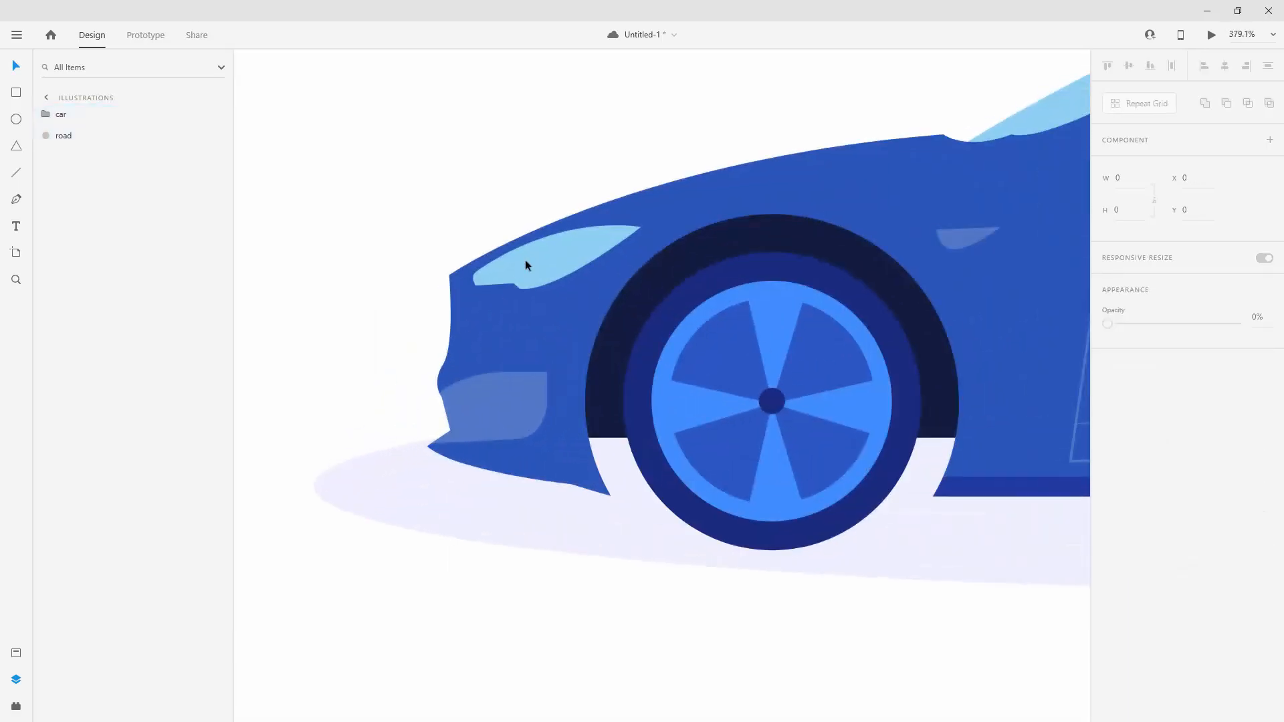
scroll(542, 220, up, 6)
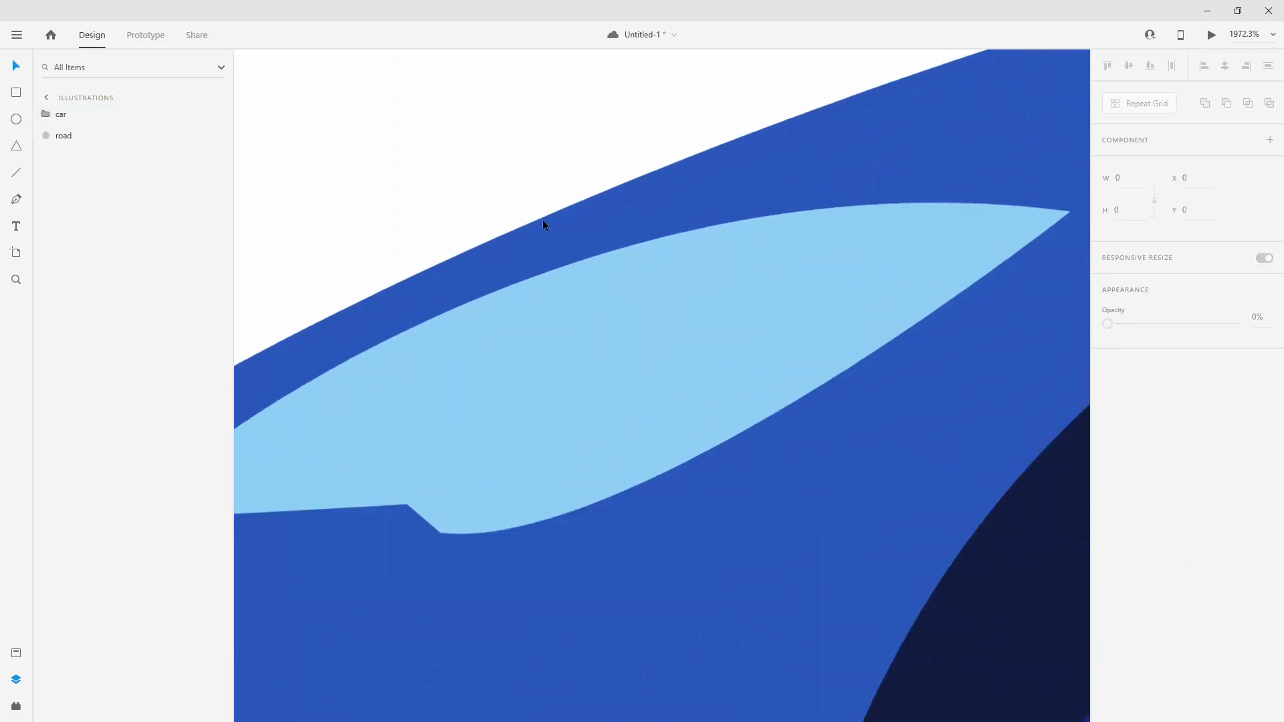
scroll(543, 220, up, 4)
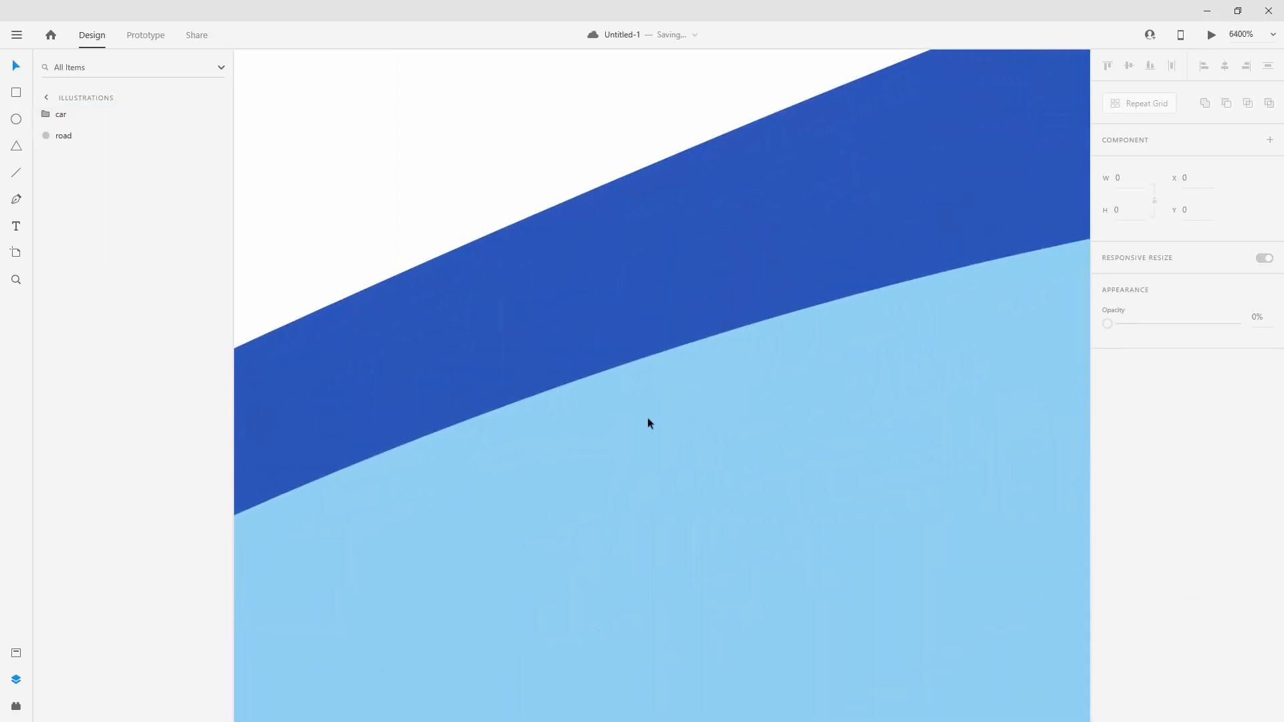
key(ctrl+0)
Step: Toggle the front wheel's inner ellipse off and on to identify it, and set its fill to black, #000000
scroll(709, 378, up, 5)
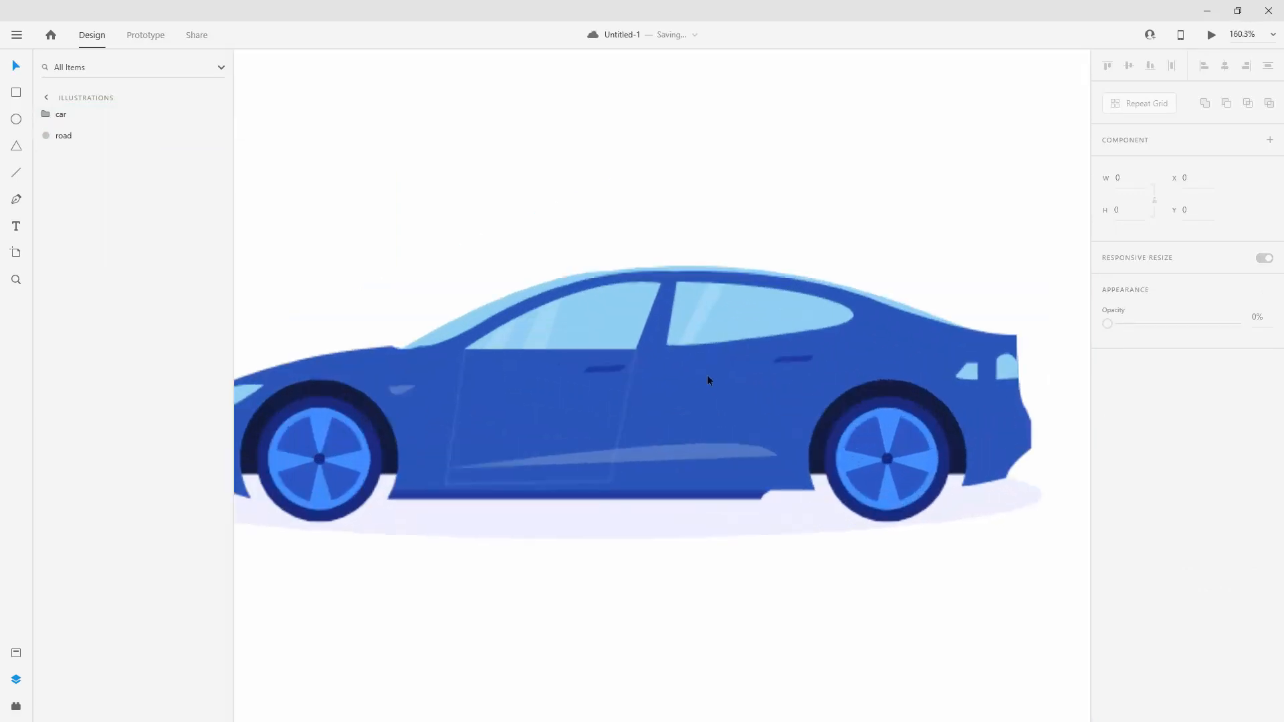
scroll(469, 425, down, 1)
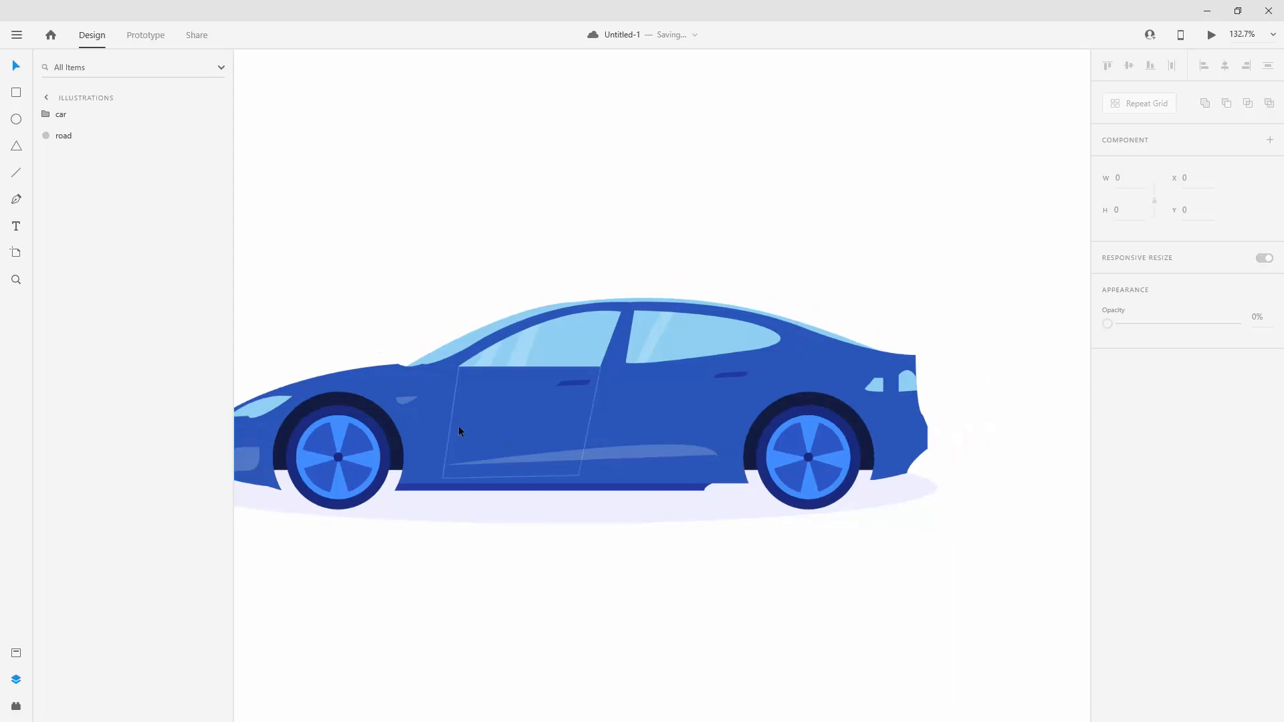
double_click(351, 442)
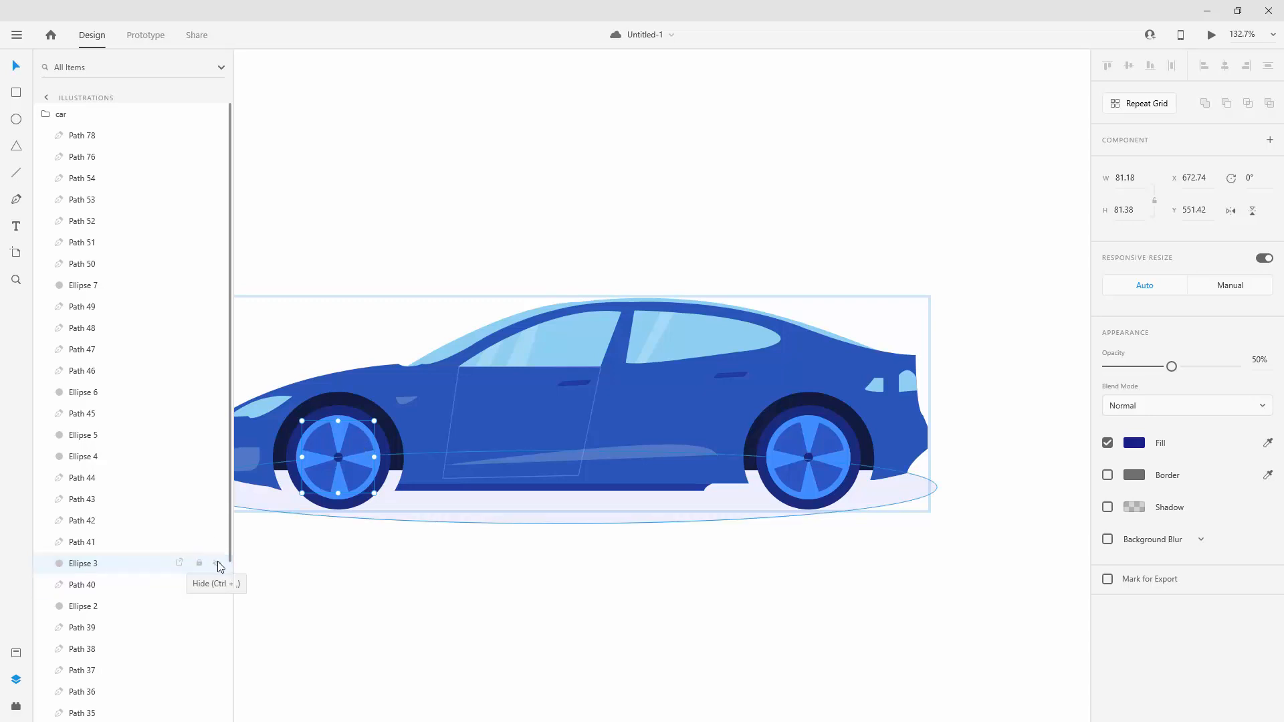
click(218, 564)
click(217, 563)
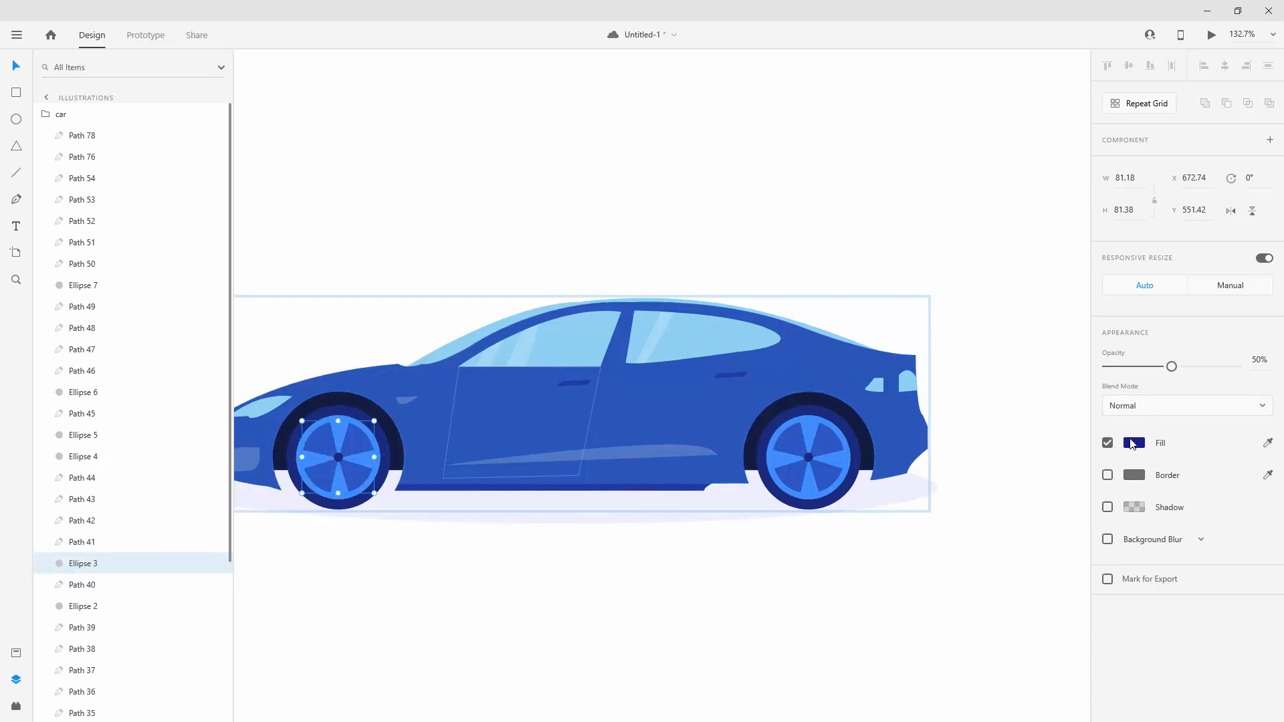
click(1135, 444)
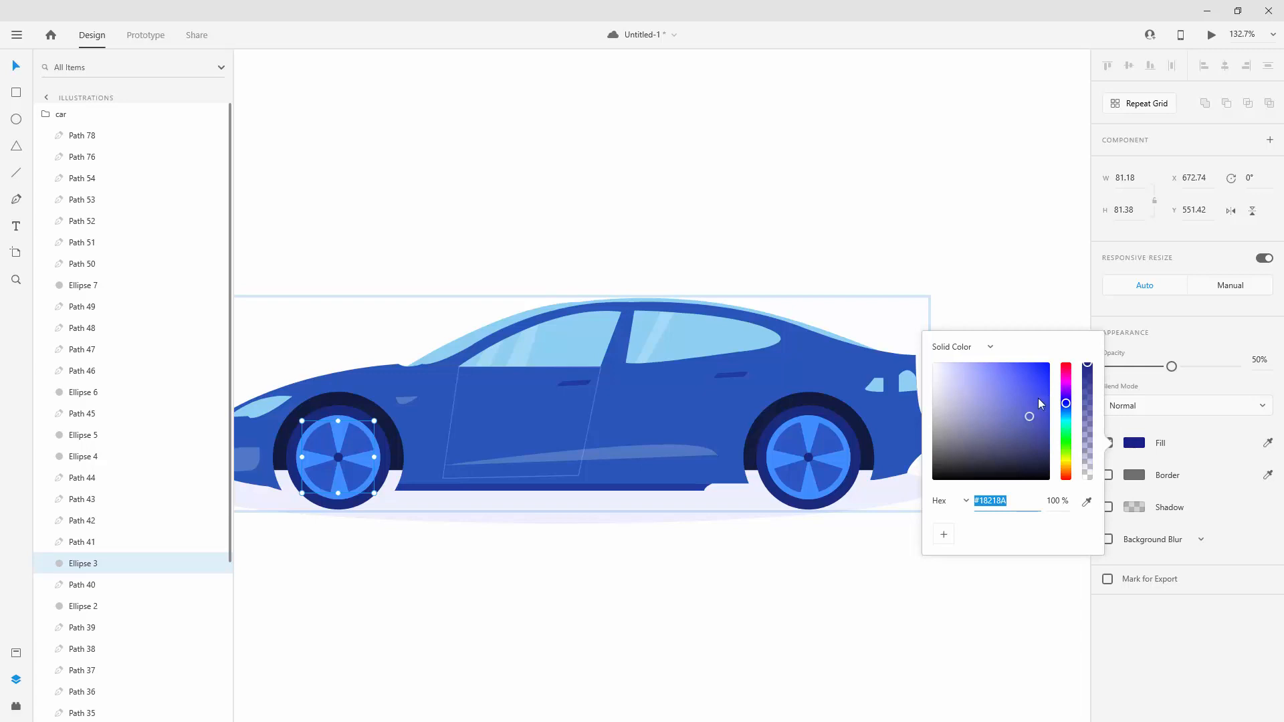
drag(1038, 402, 933, 479)
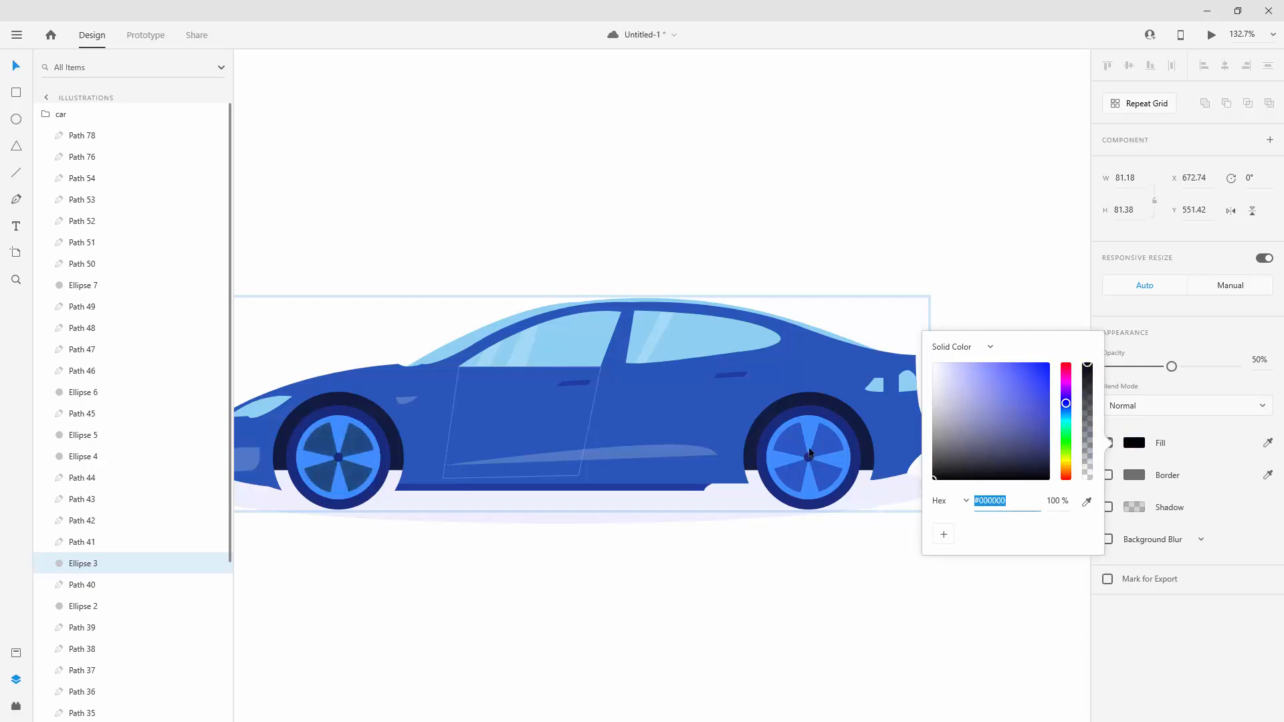
Step: Fill the rear wheel's inner ellipse with #1F477E, sampled from between the front wheel's spokes
click(789, 435)
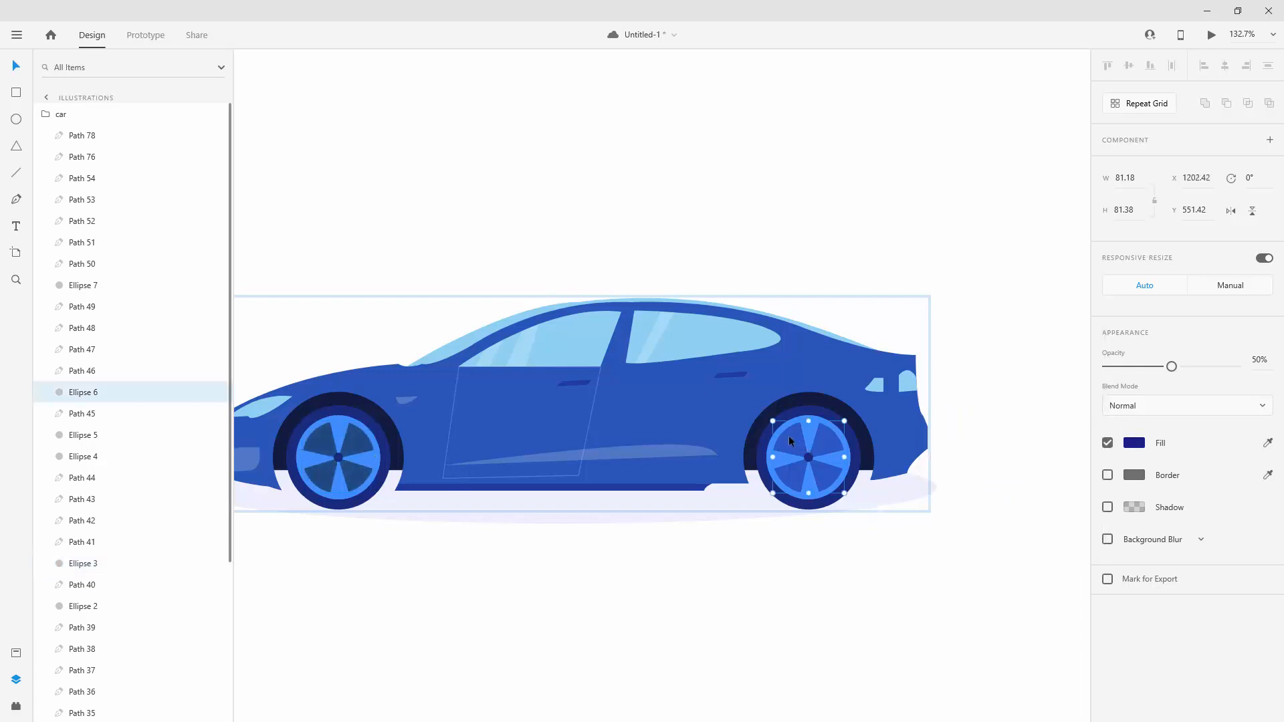
click(1268, 443)
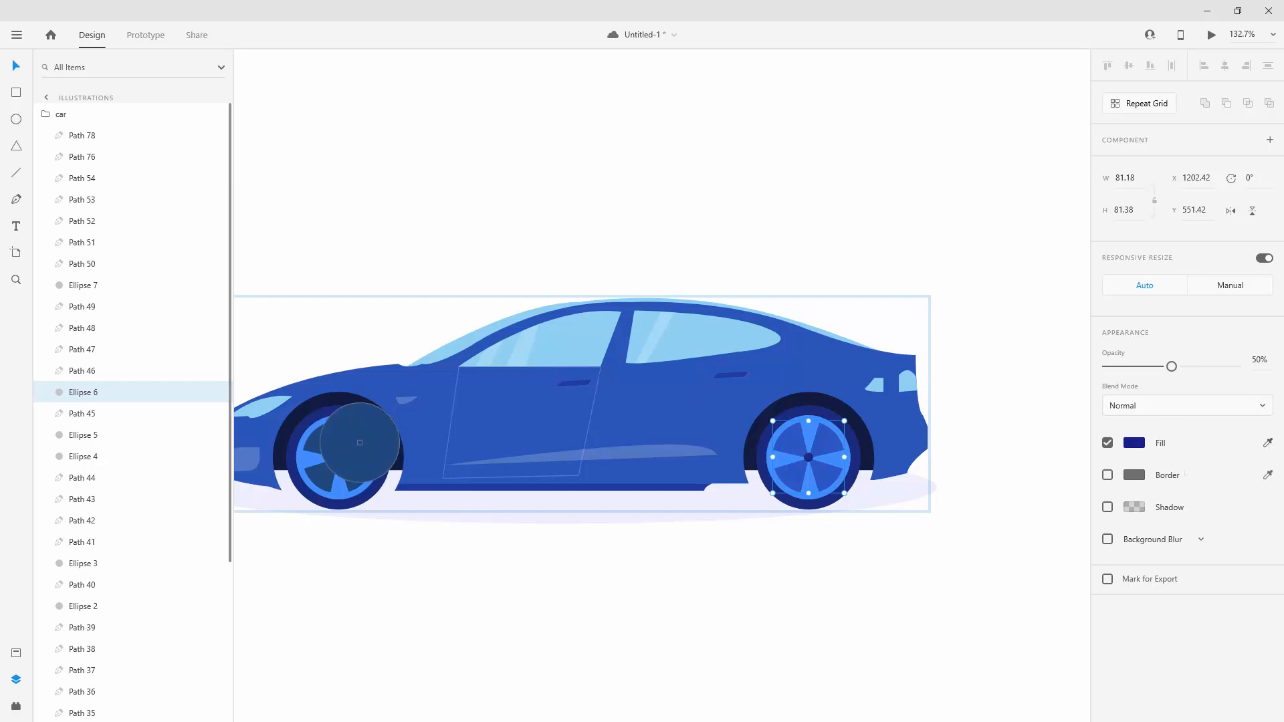
click(349, 441)
click(1134, 443)
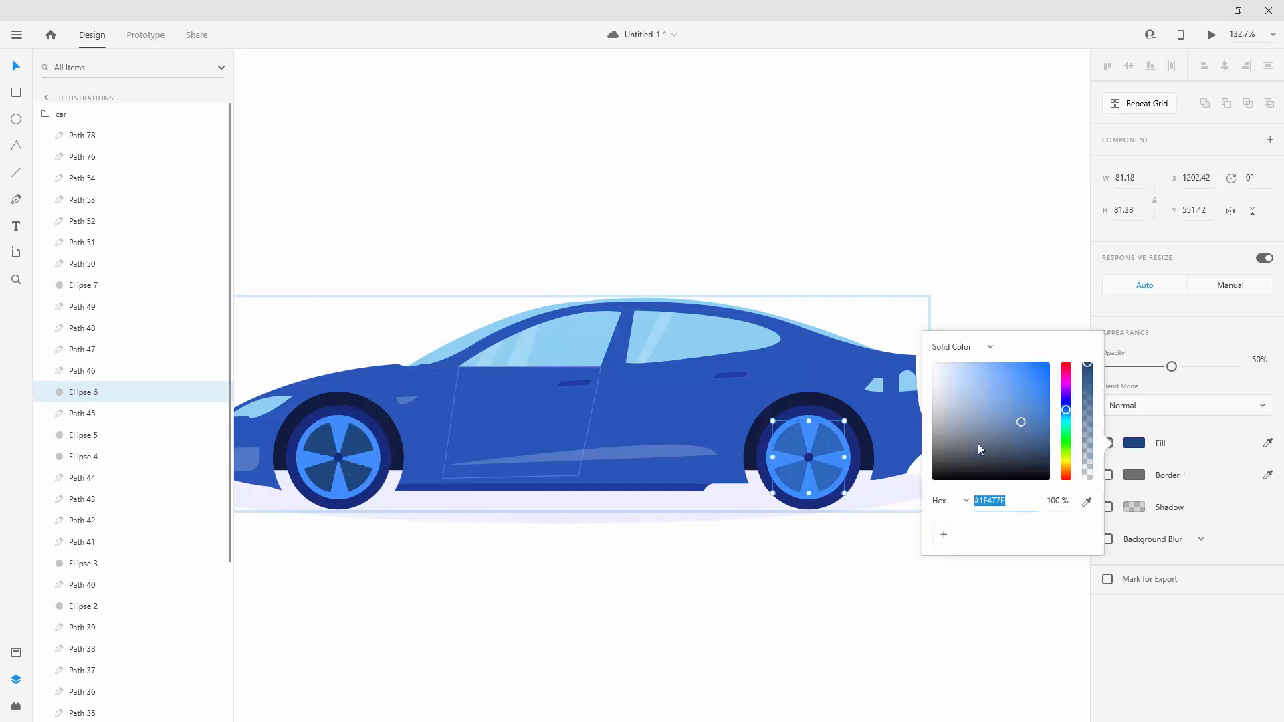
click(526, 185)
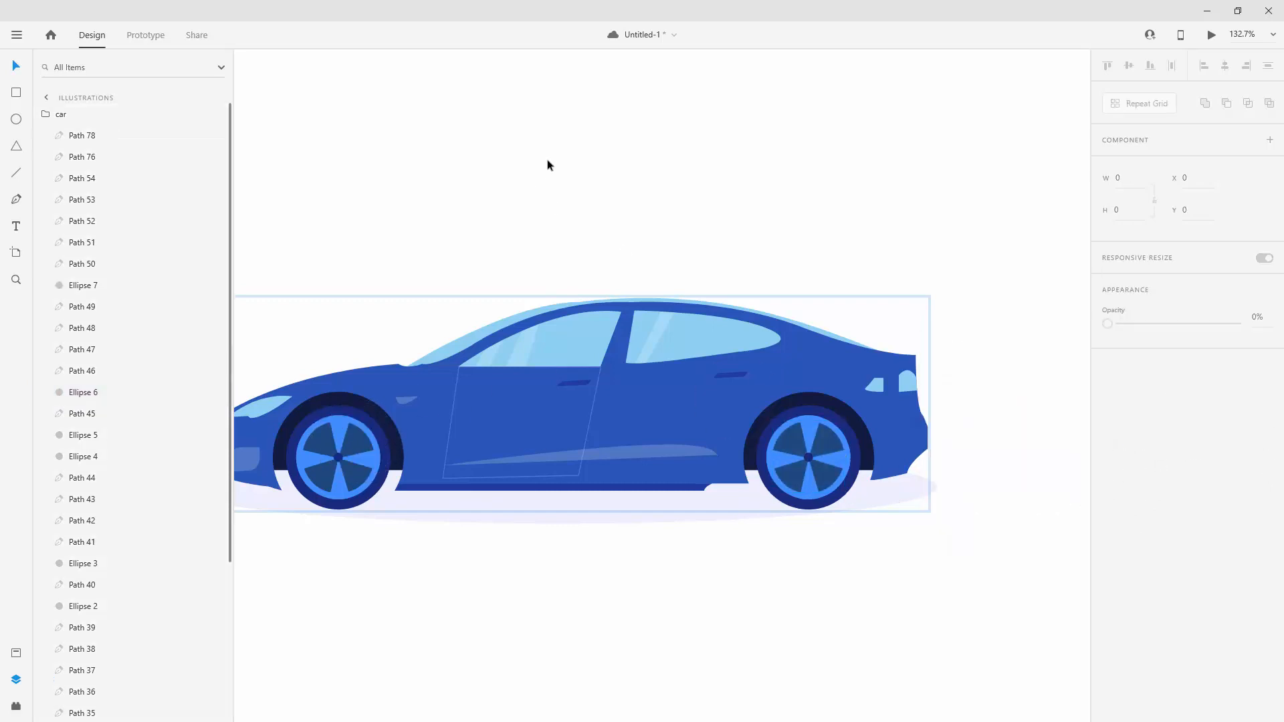
Step: Collapse the car group in the layer list and save the document
double_click(808, 428)
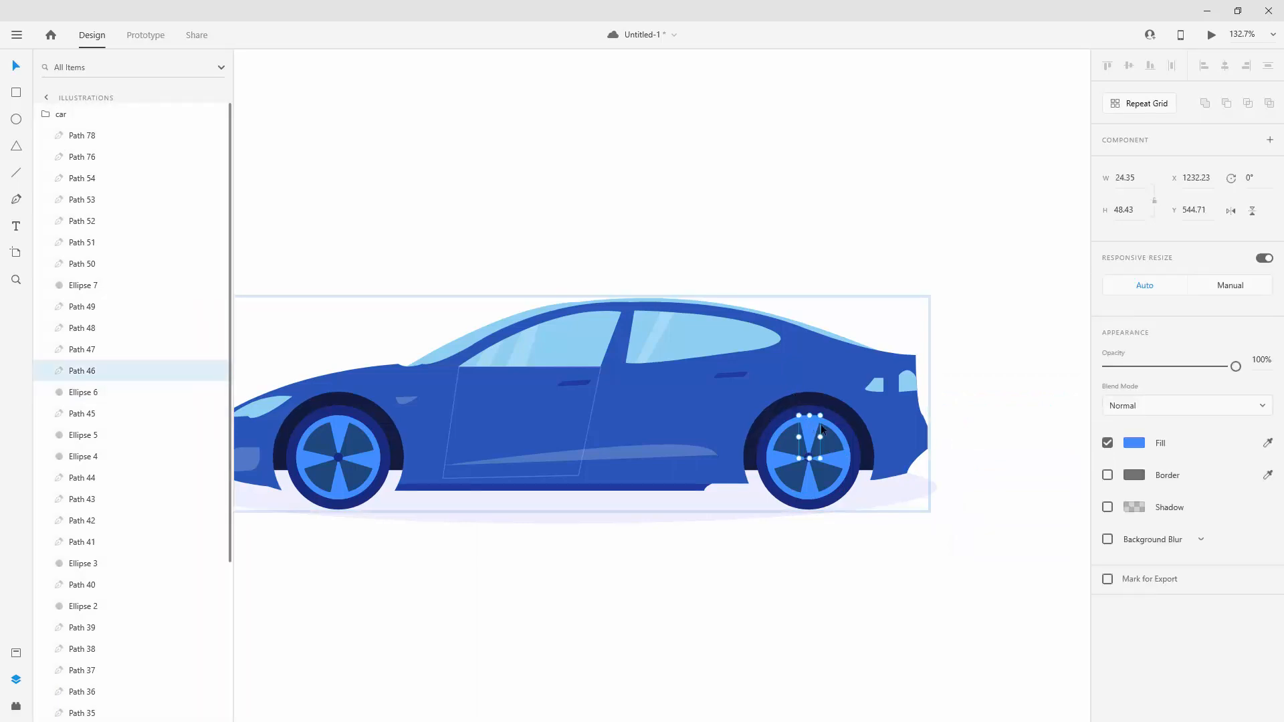
click(723, 184)
key(ctrl+0)
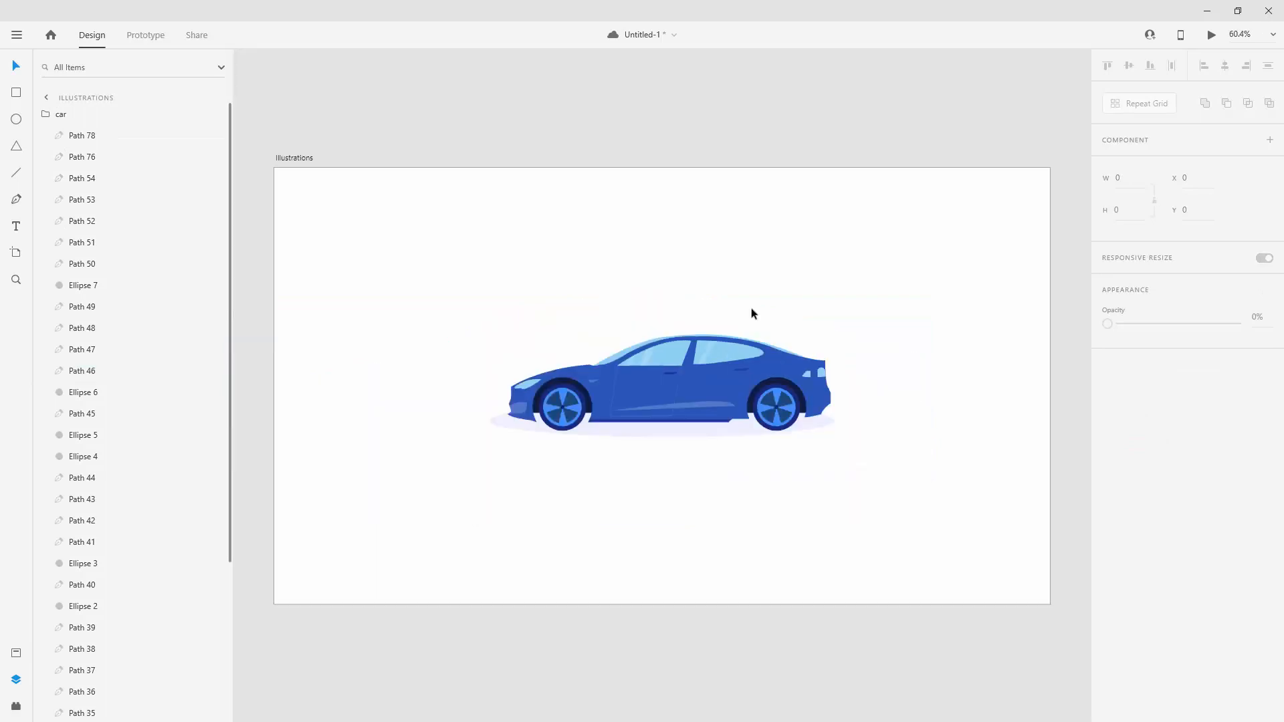
click(45, 115)
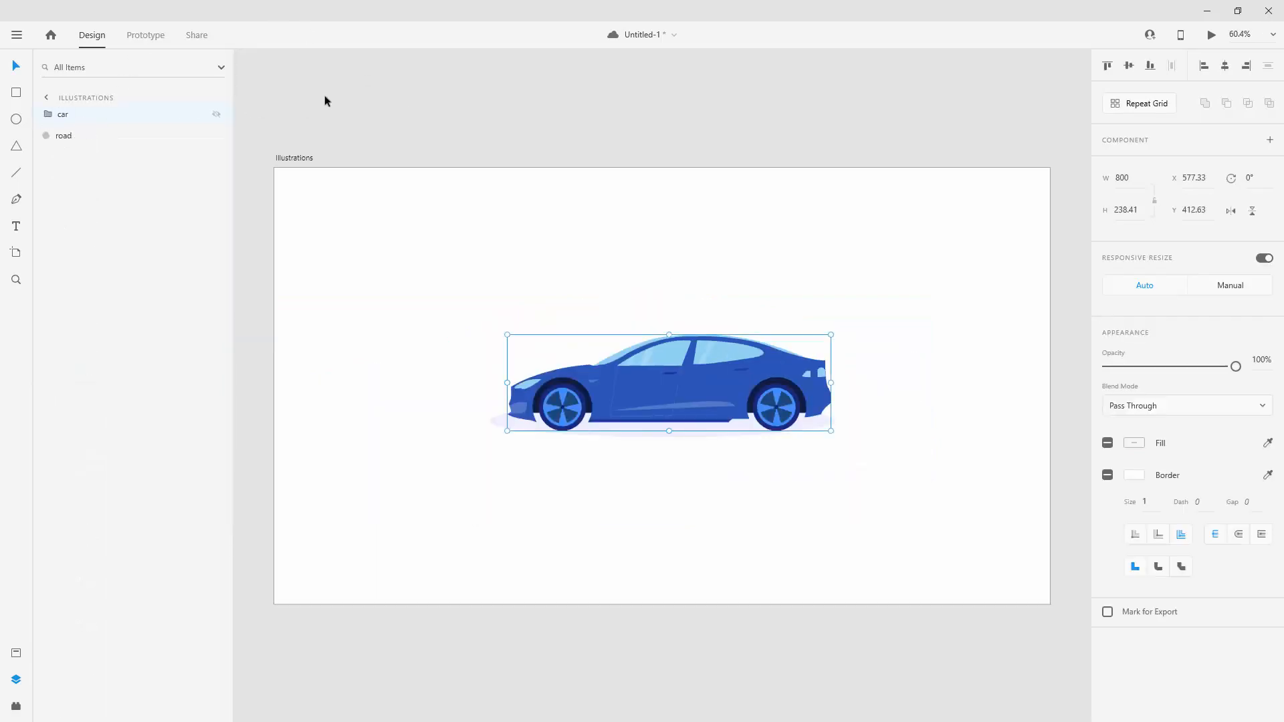
click(324, 95)
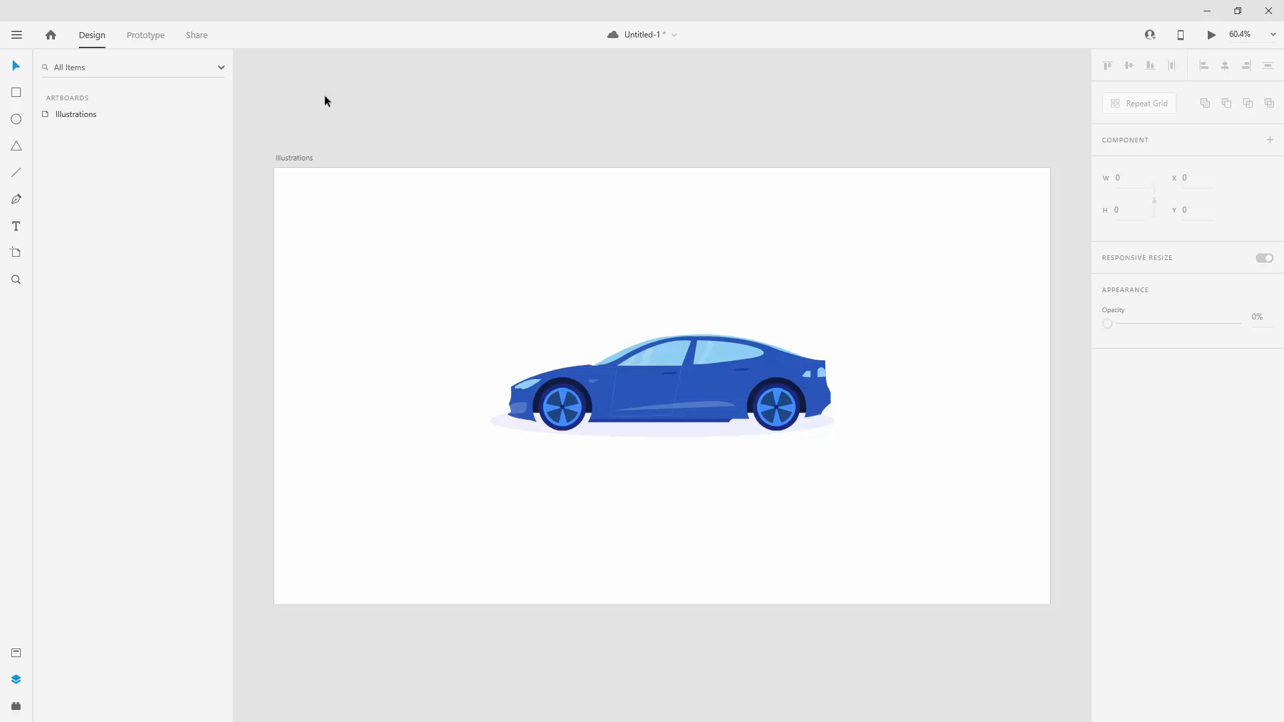
key(ctrl+s)
Step: Search the unDraw plugin for "phone" and pick the Android illustration to insert
click(16, 708)
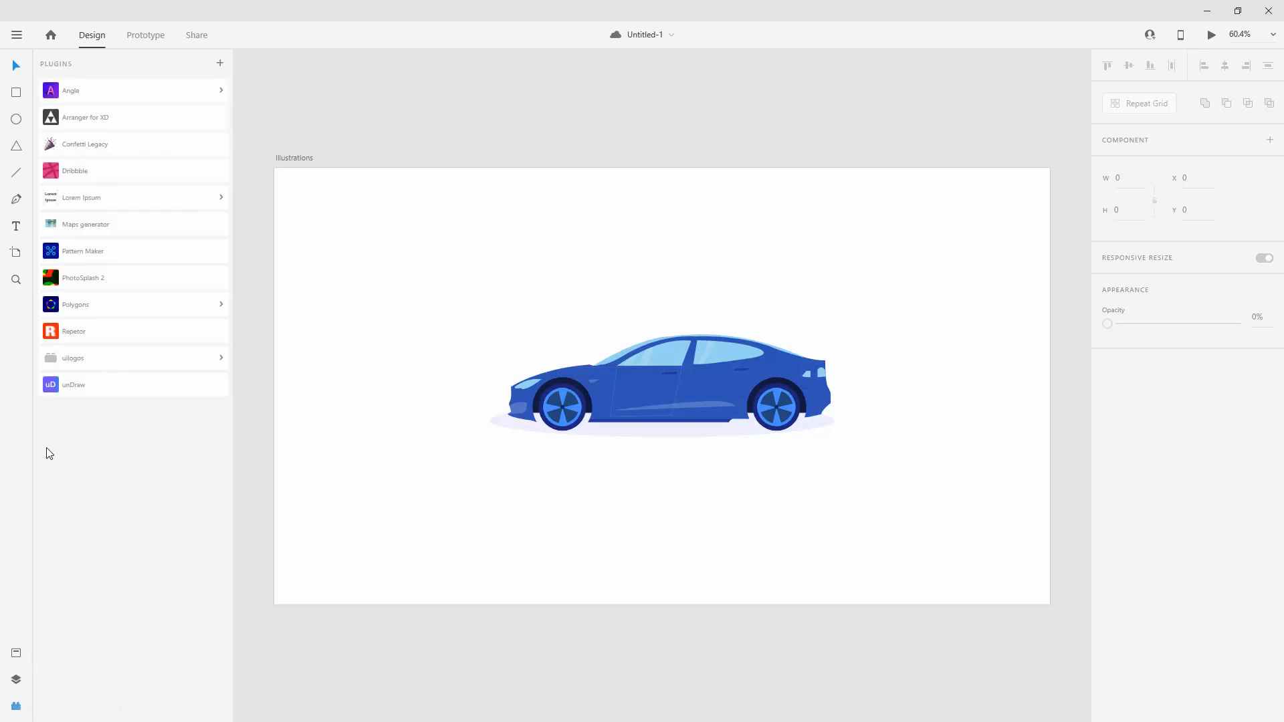
click(100, 385)
click(401, 276)
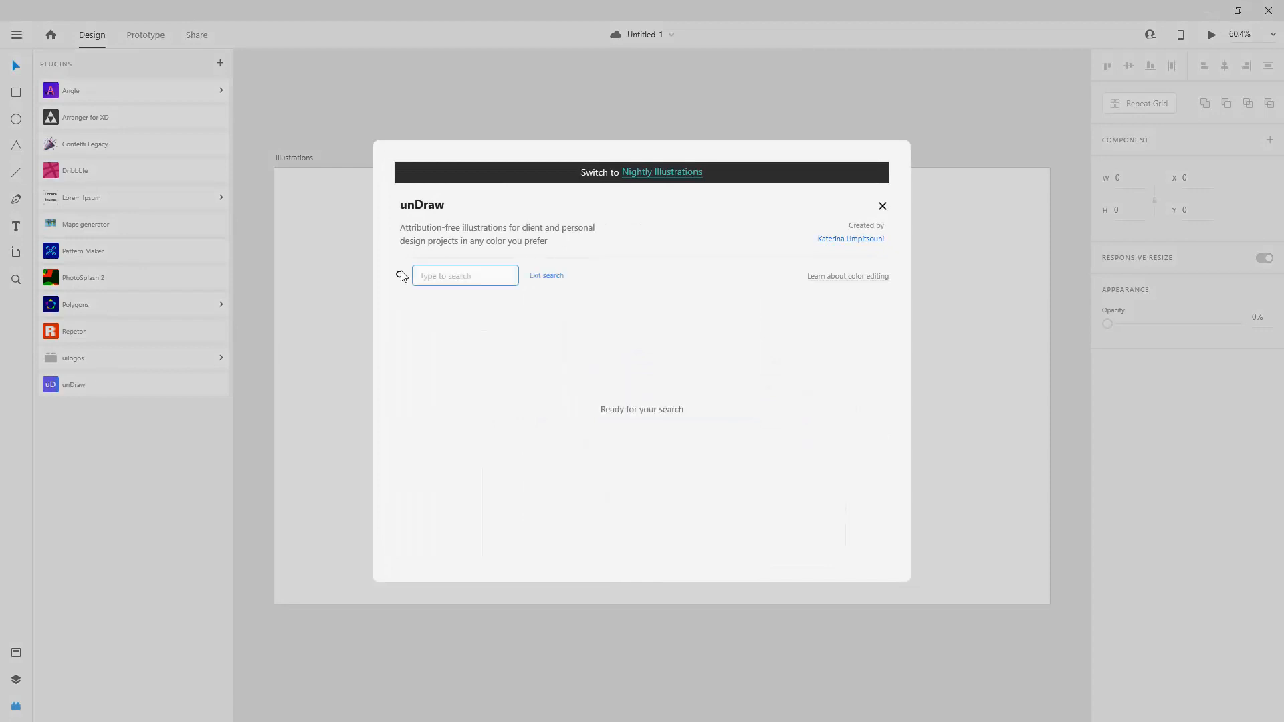
text(phone)
key(Return)
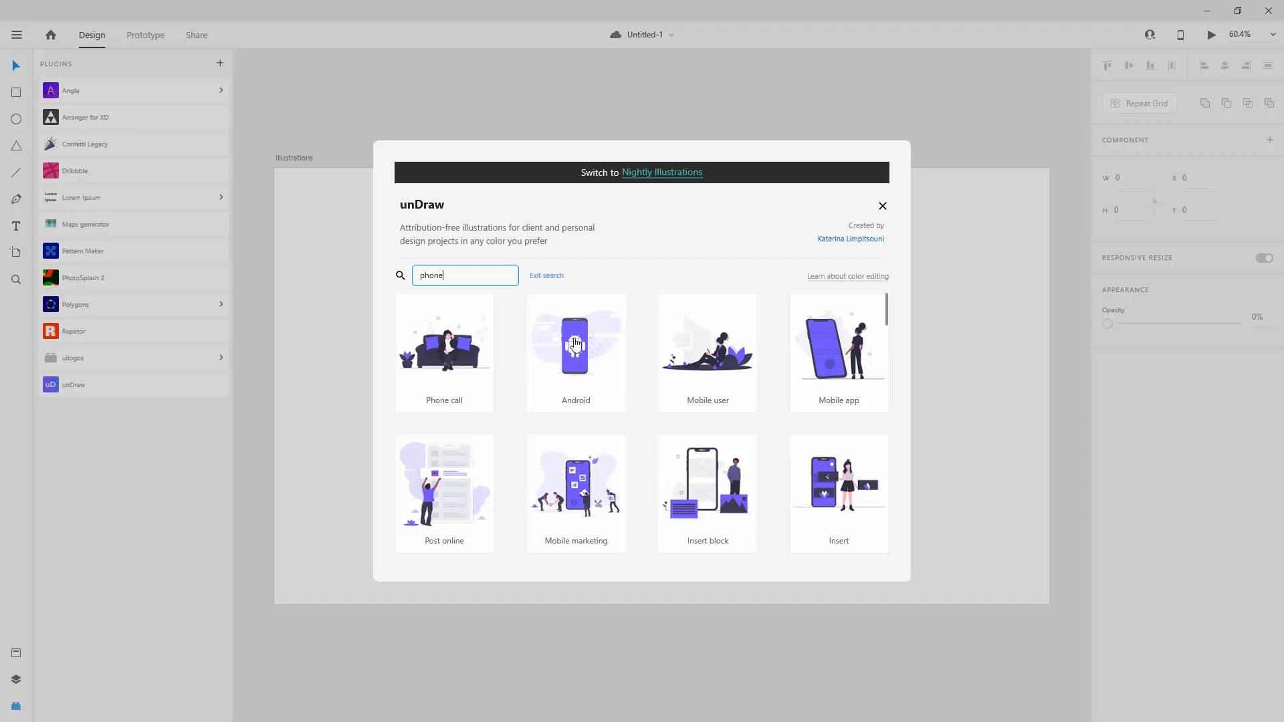
click(574, 344)
click(661, 478)
key(ctrl+v)
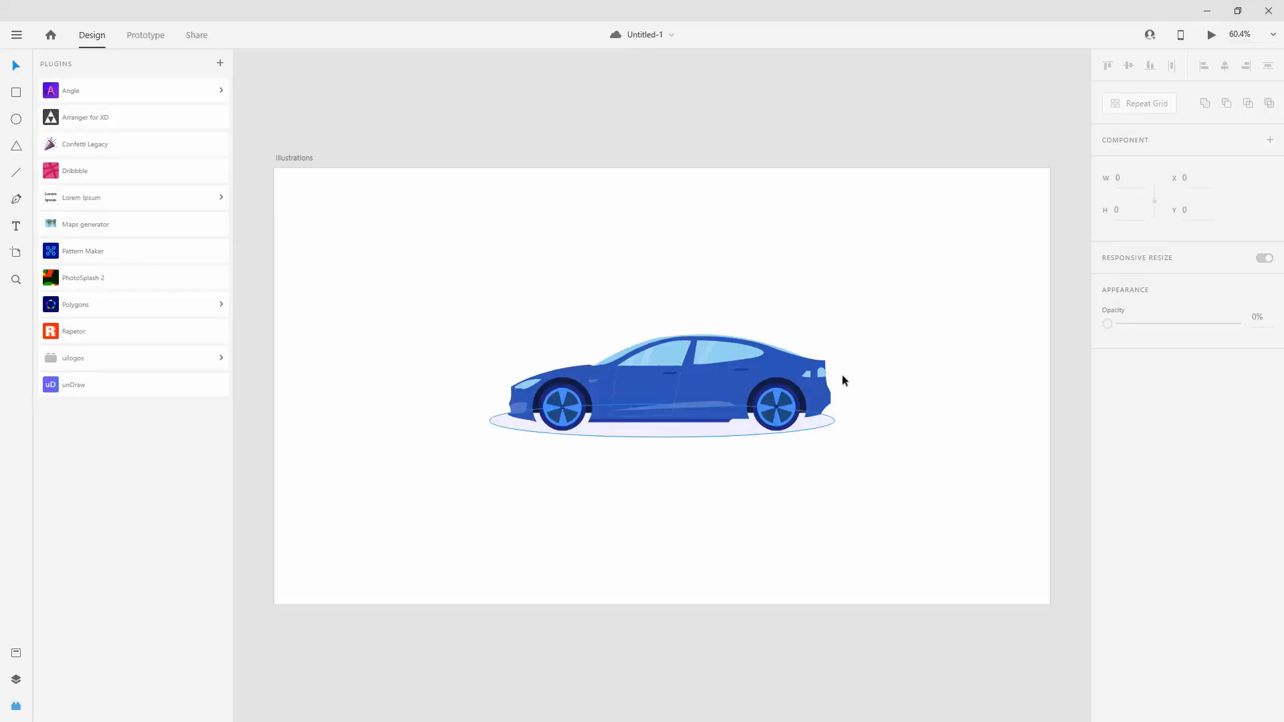
Step: Move the car to the artboard's left edge, at about X -10.67, and place the road ellipse beneath it
drag(799, 381, 563, 383)
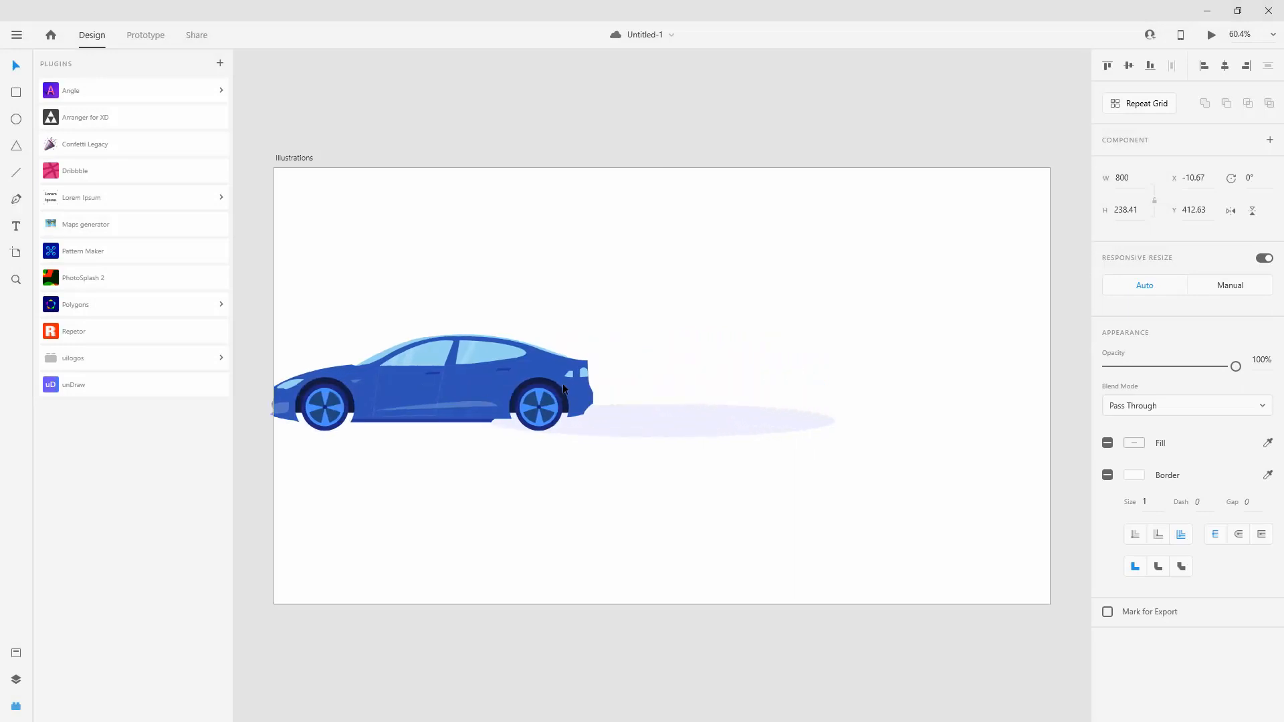
drag(777, 416, 559, 427)
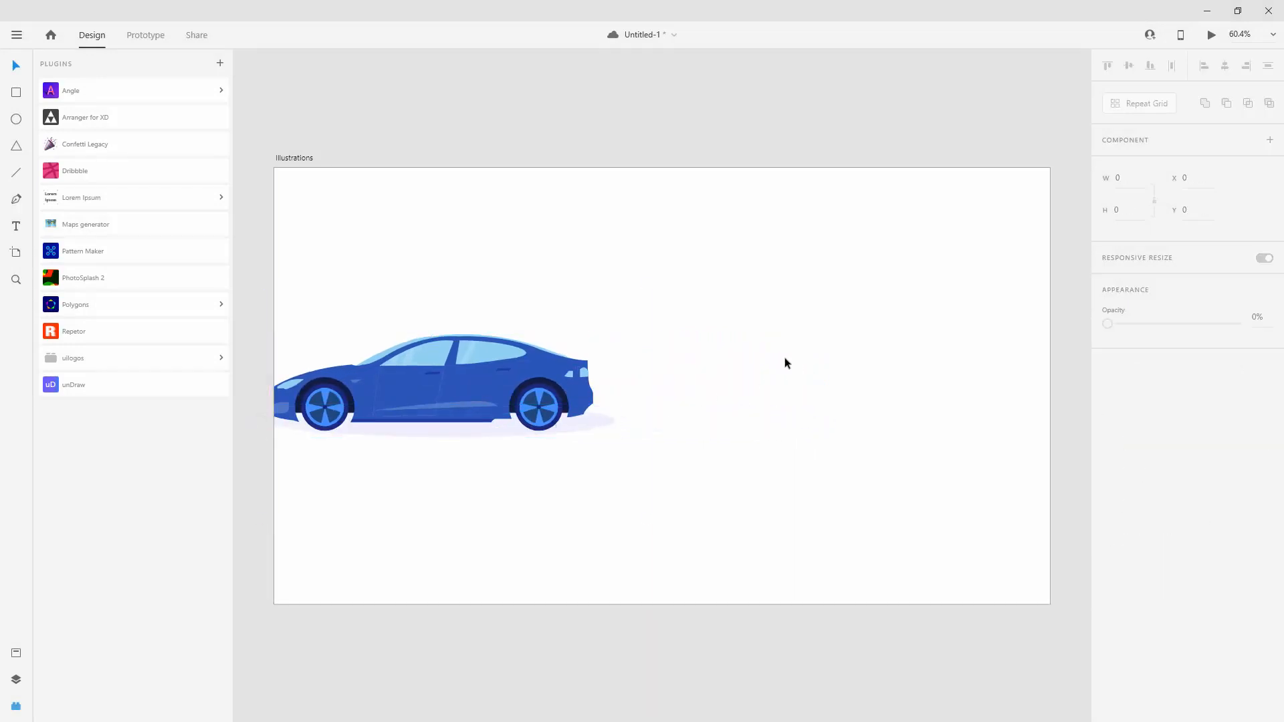
Step: Paste the Android illustration beside the car at about X 755, Y 137, and delete it again
key(ctrl+v)
drag(662, 295, 769, 277)
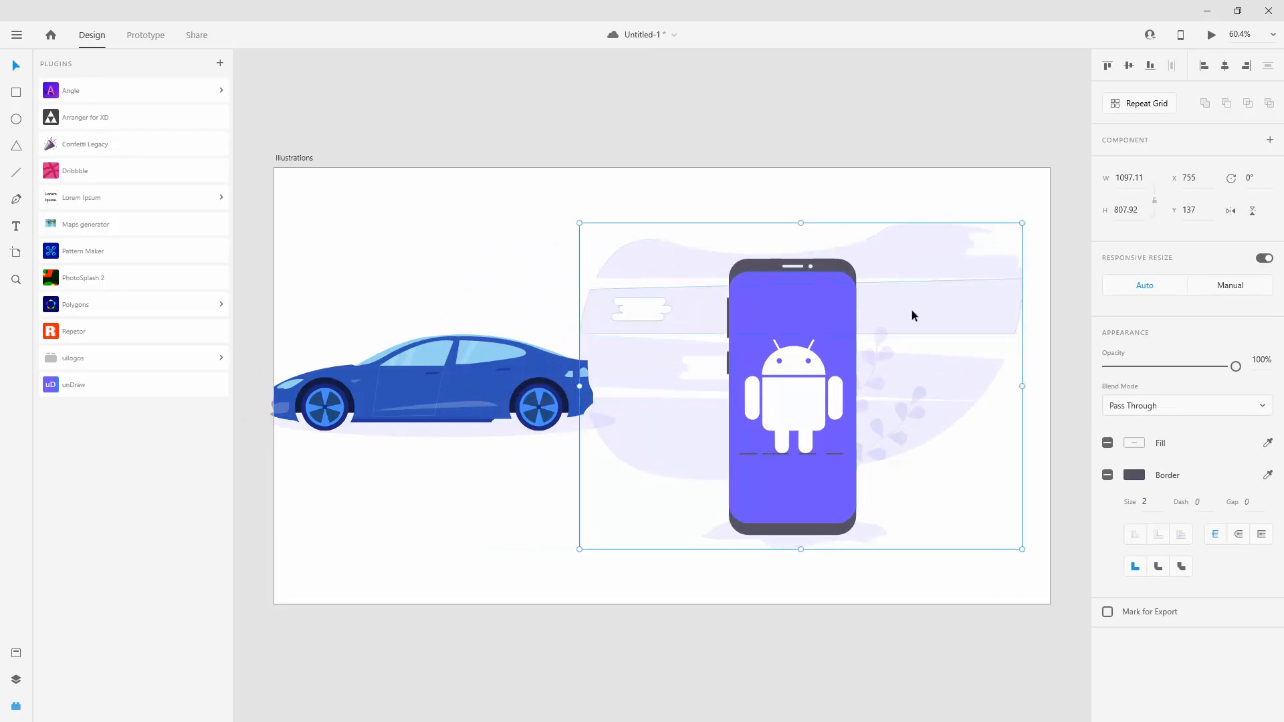
key(Delete)
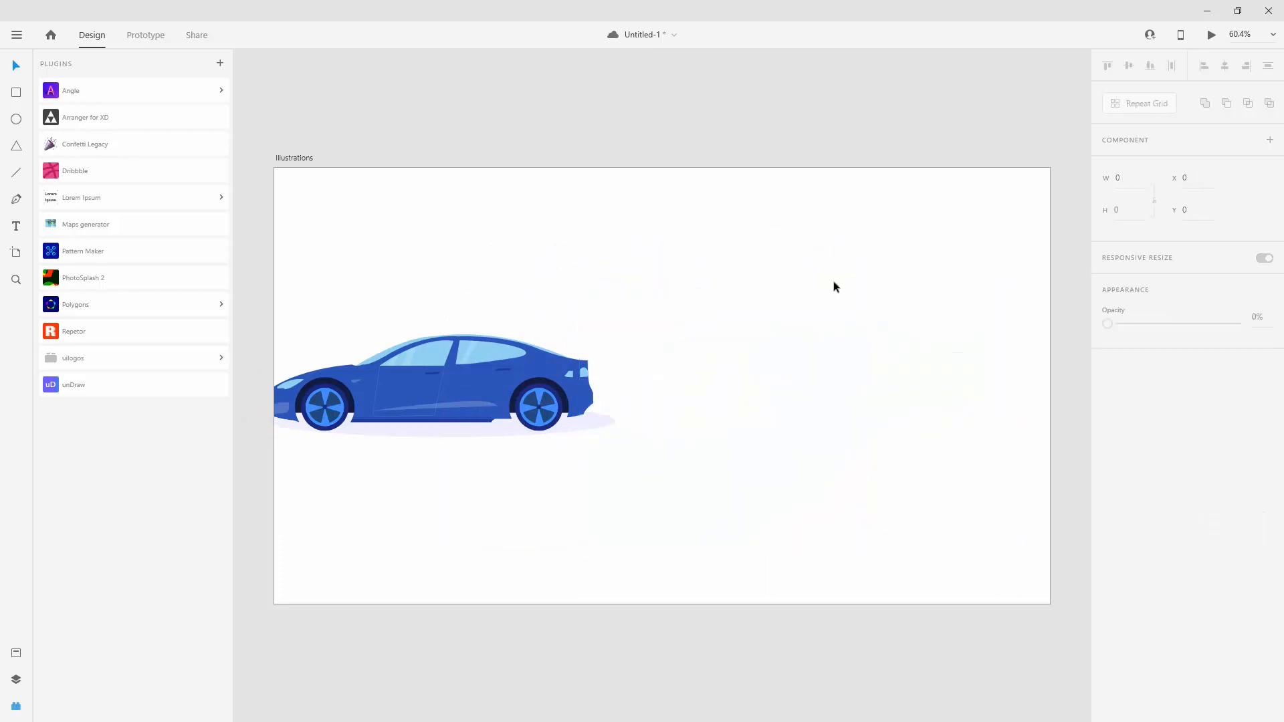
Step: Move the car and the road together back to the middle of the artboard
drag(712, 443, 313, 321)
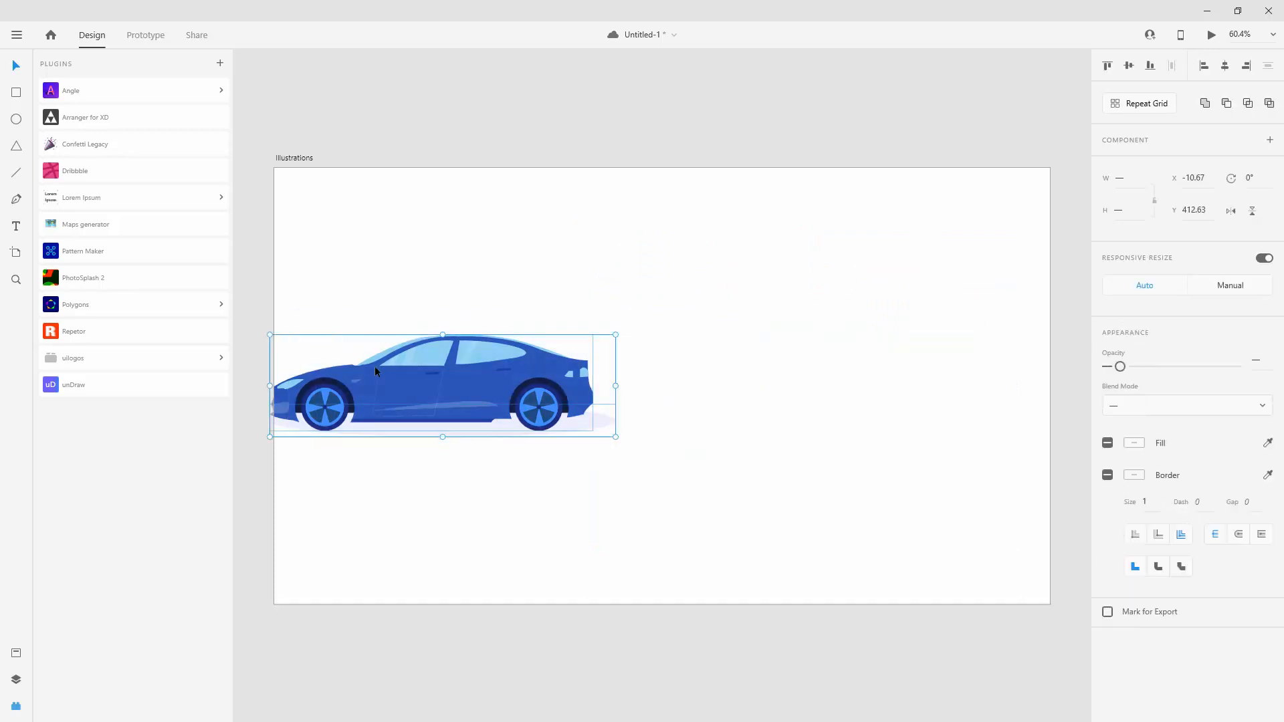
drag(374, 366, 614, 380)
click(593, 271)
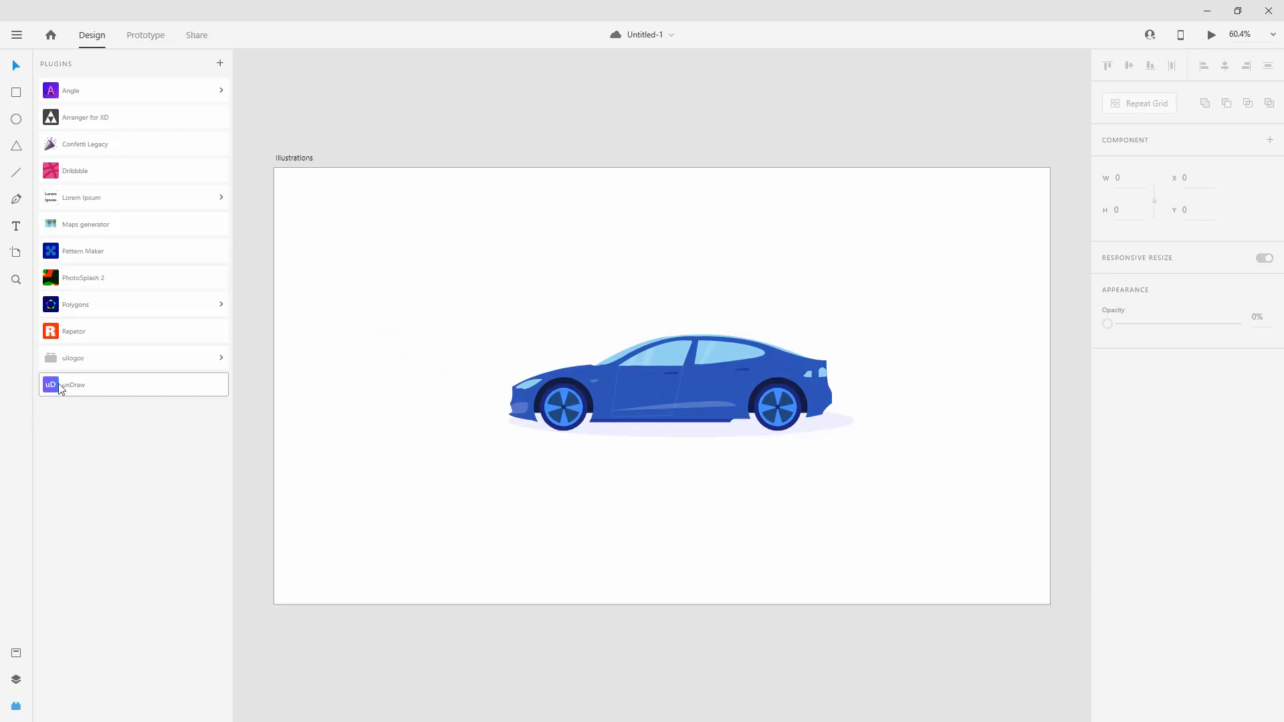
Step: Search the XD plugin browser for "undraw", view the plugin's entry and close the browser
click(221, 63)
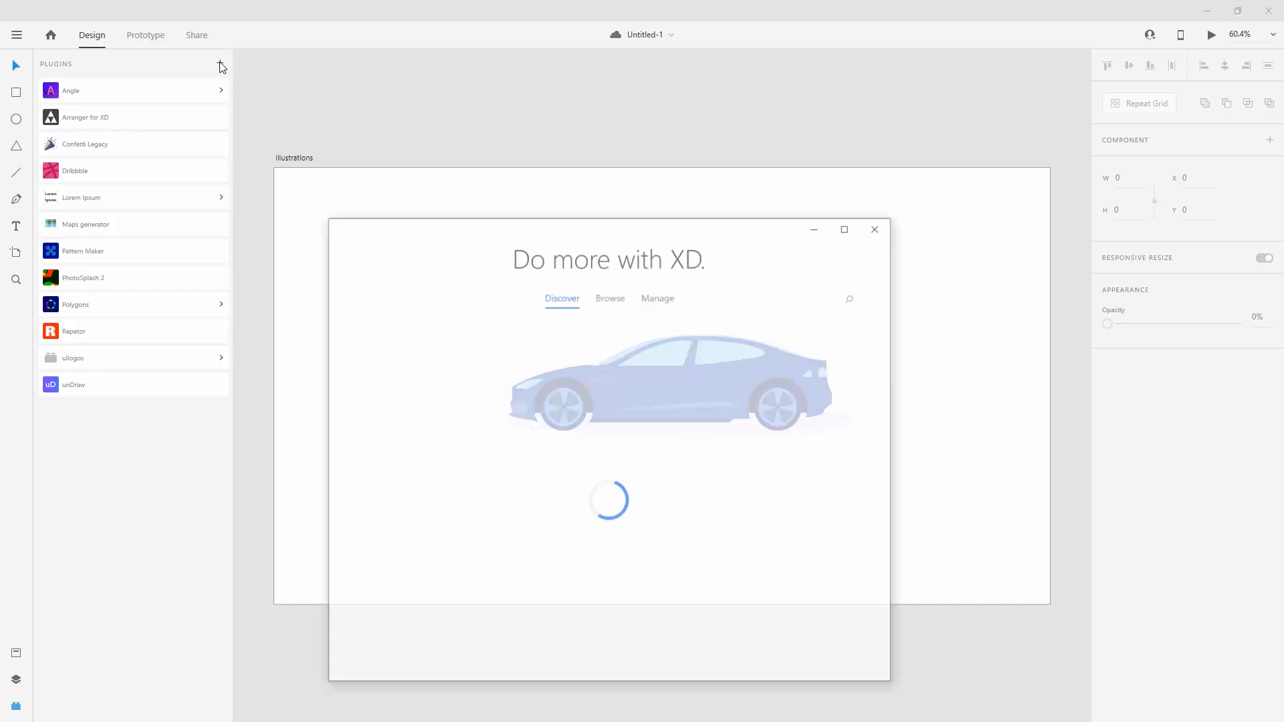
click(851, 301)
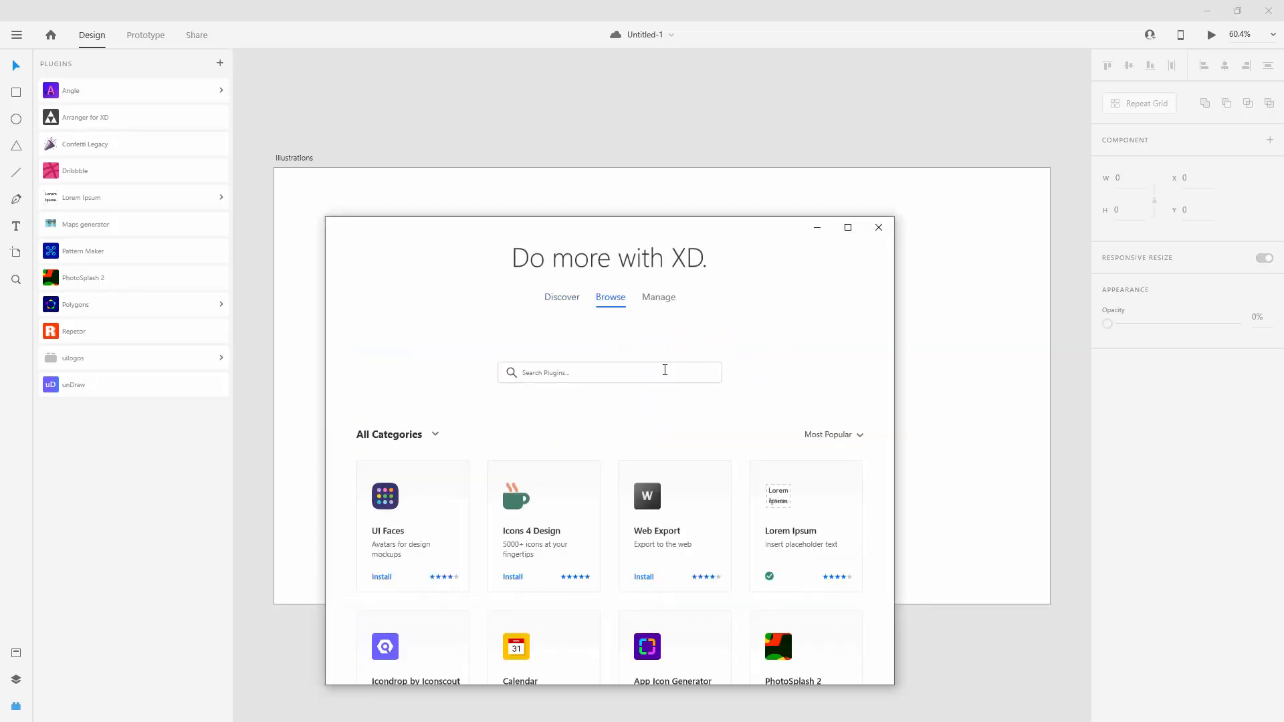
click(664, 369)
text(undraw)
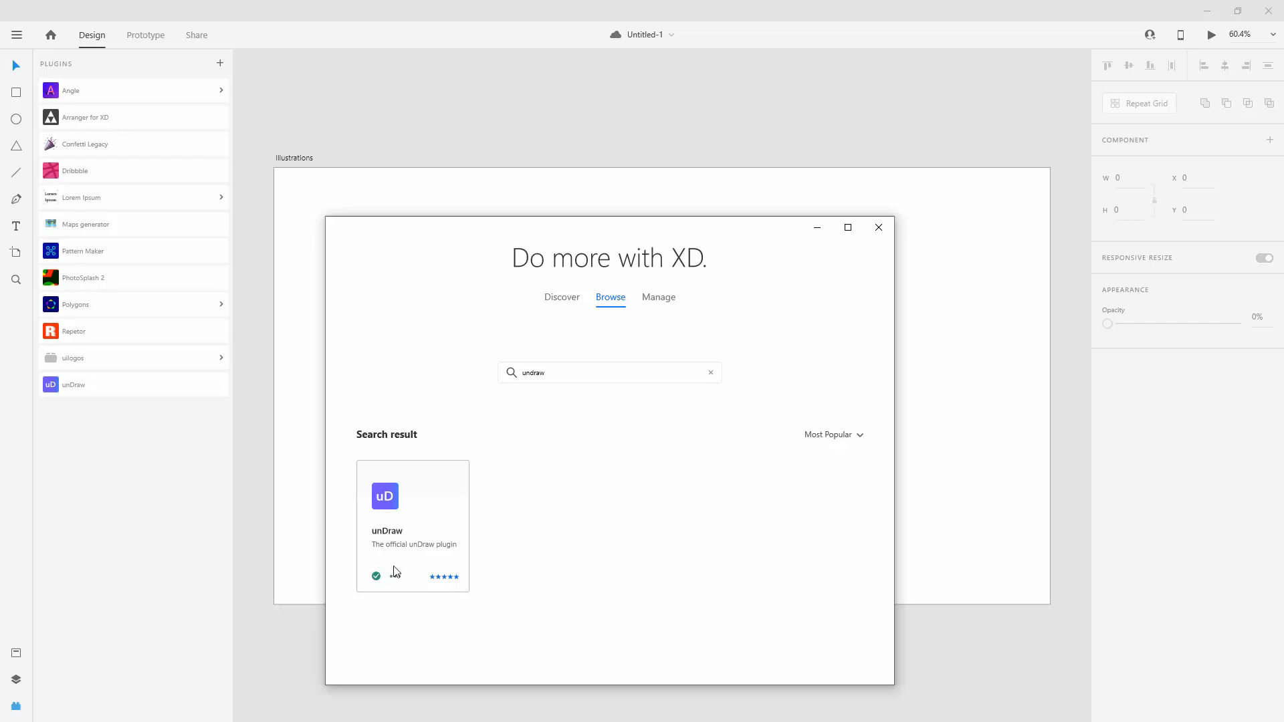
click(879, 228)
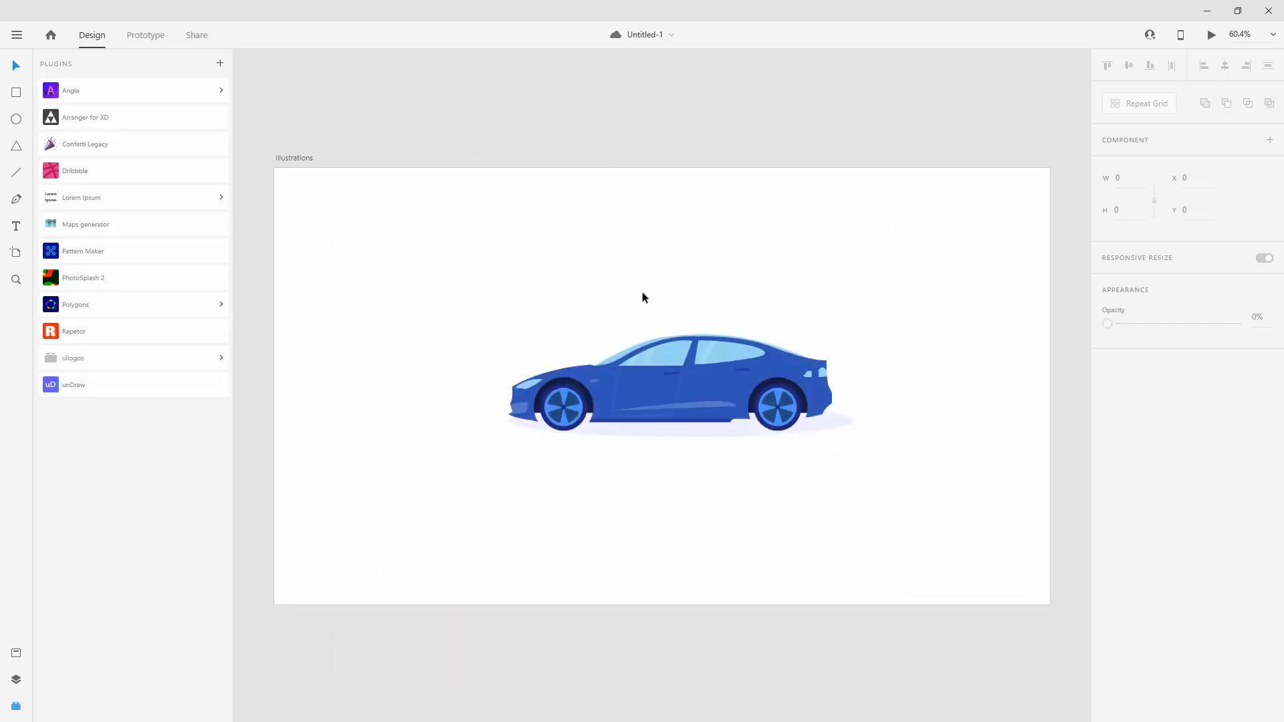